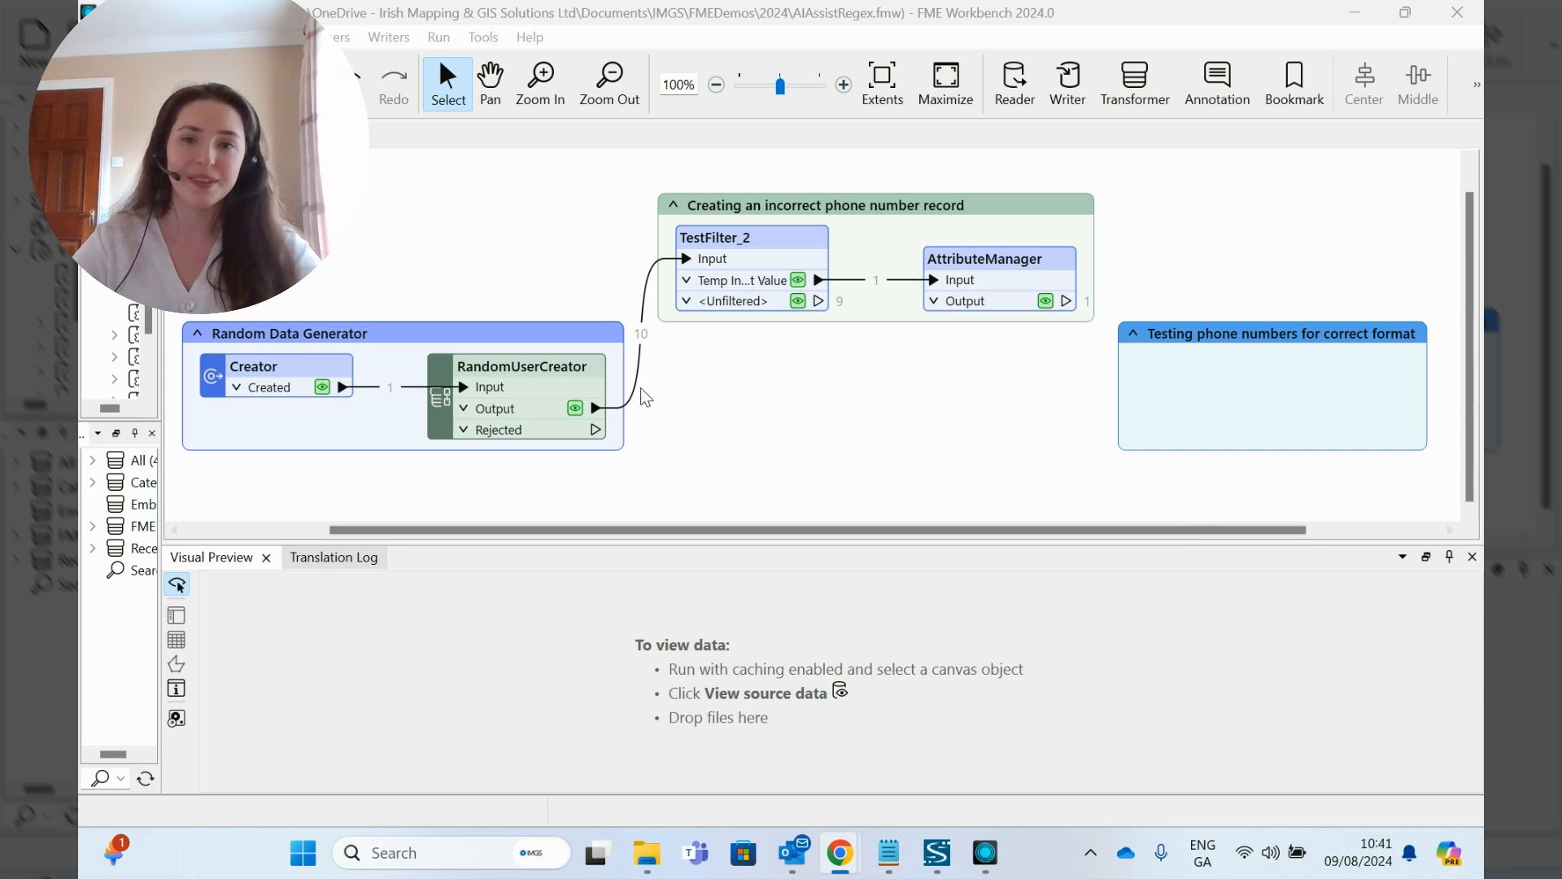
Step: Inspect the cached output of RandomUserCreator, sorting the records by the phone column to examine the phone number format
left_click(514, 379)
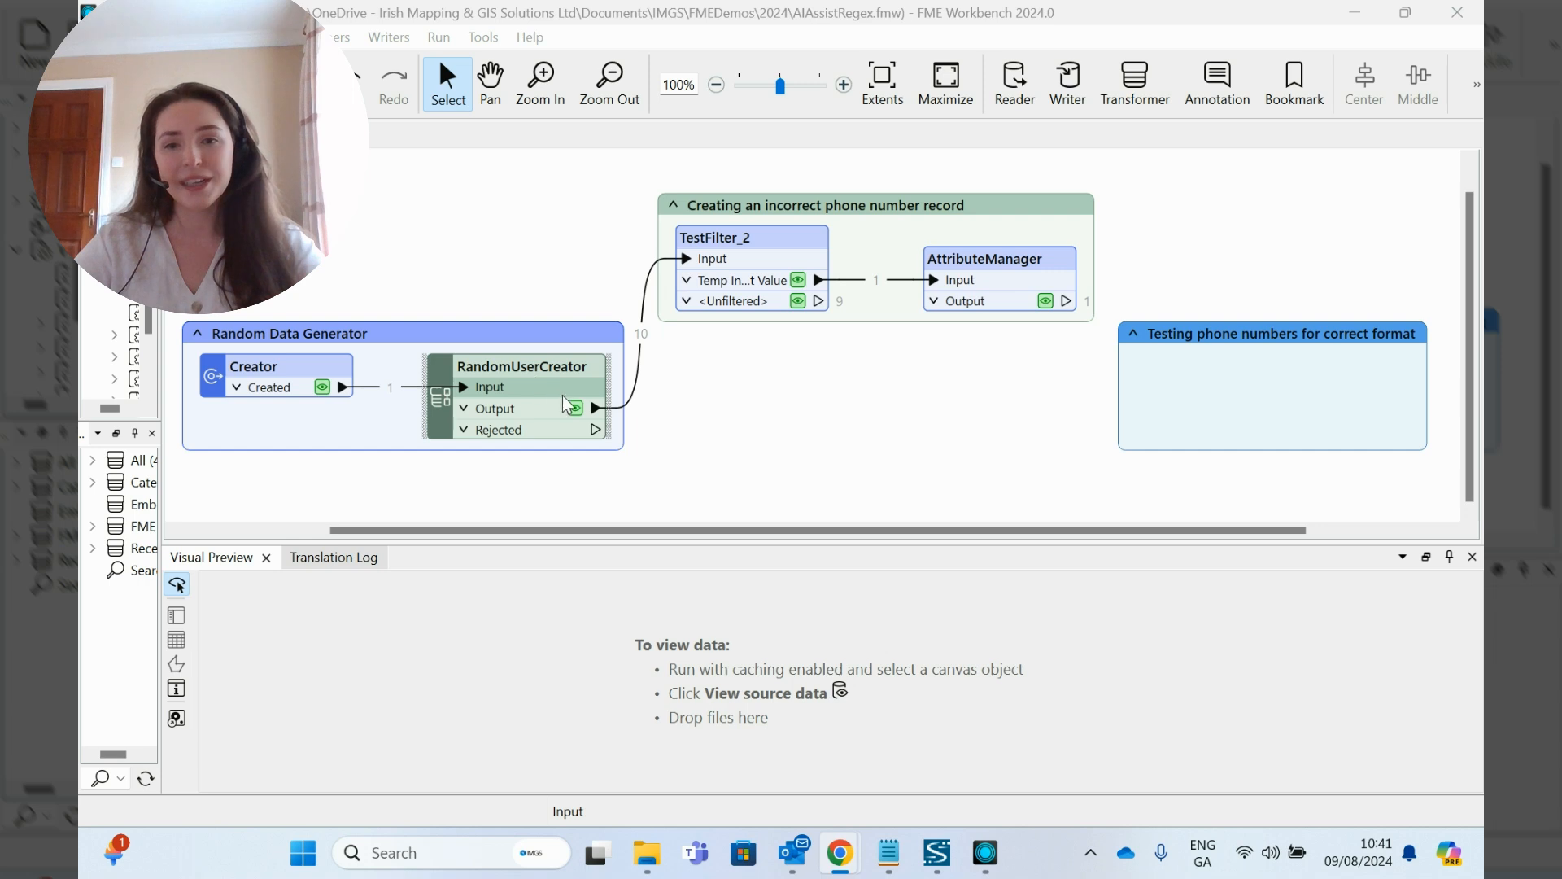
left_click(682, 405)
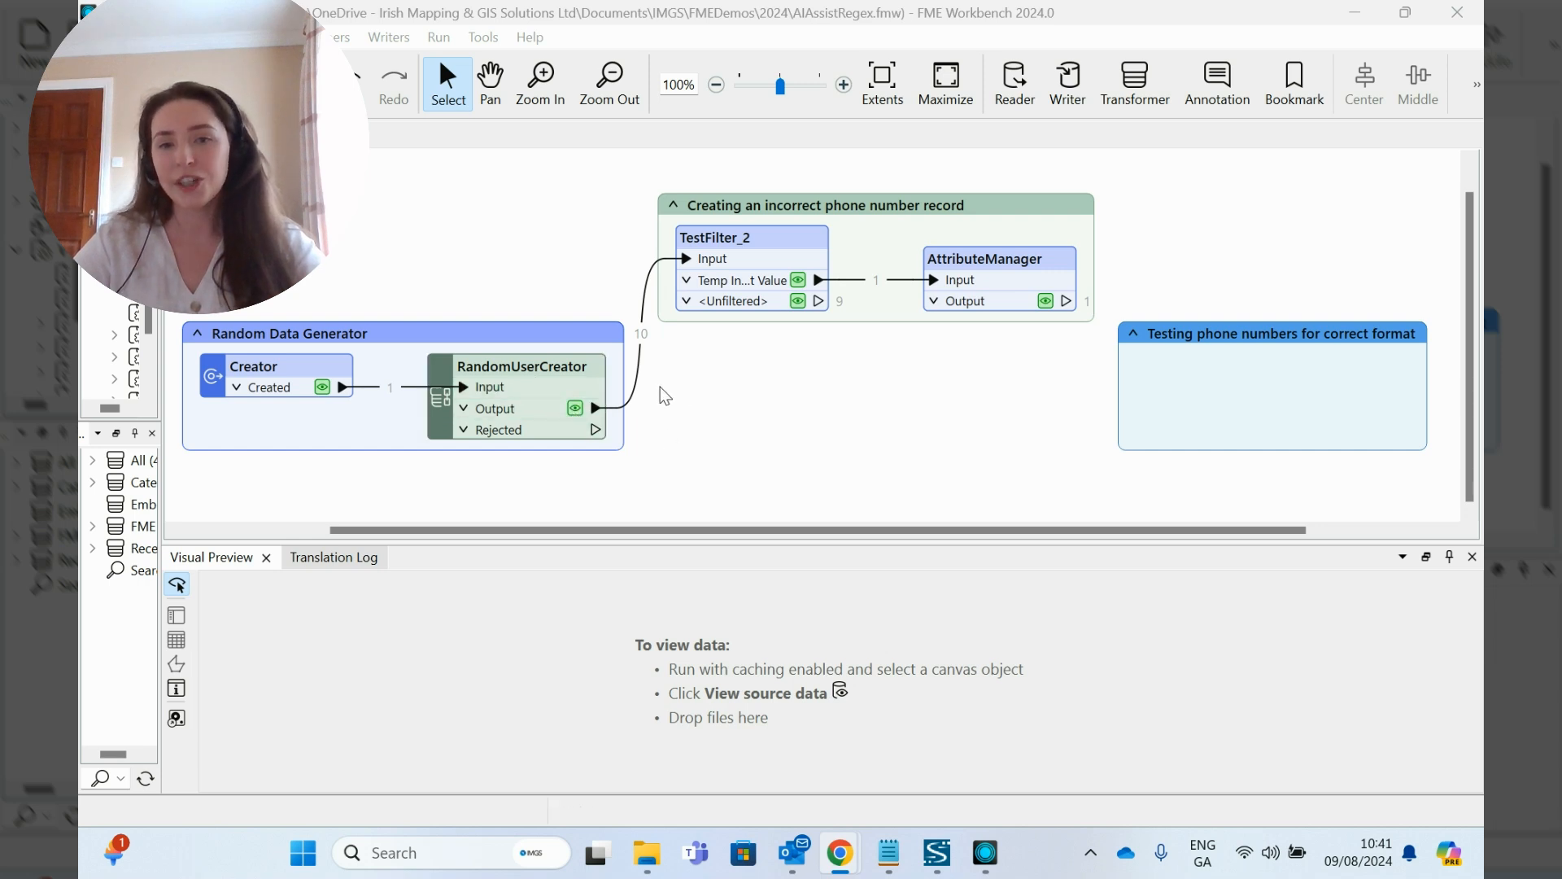
left_click(575, 407)
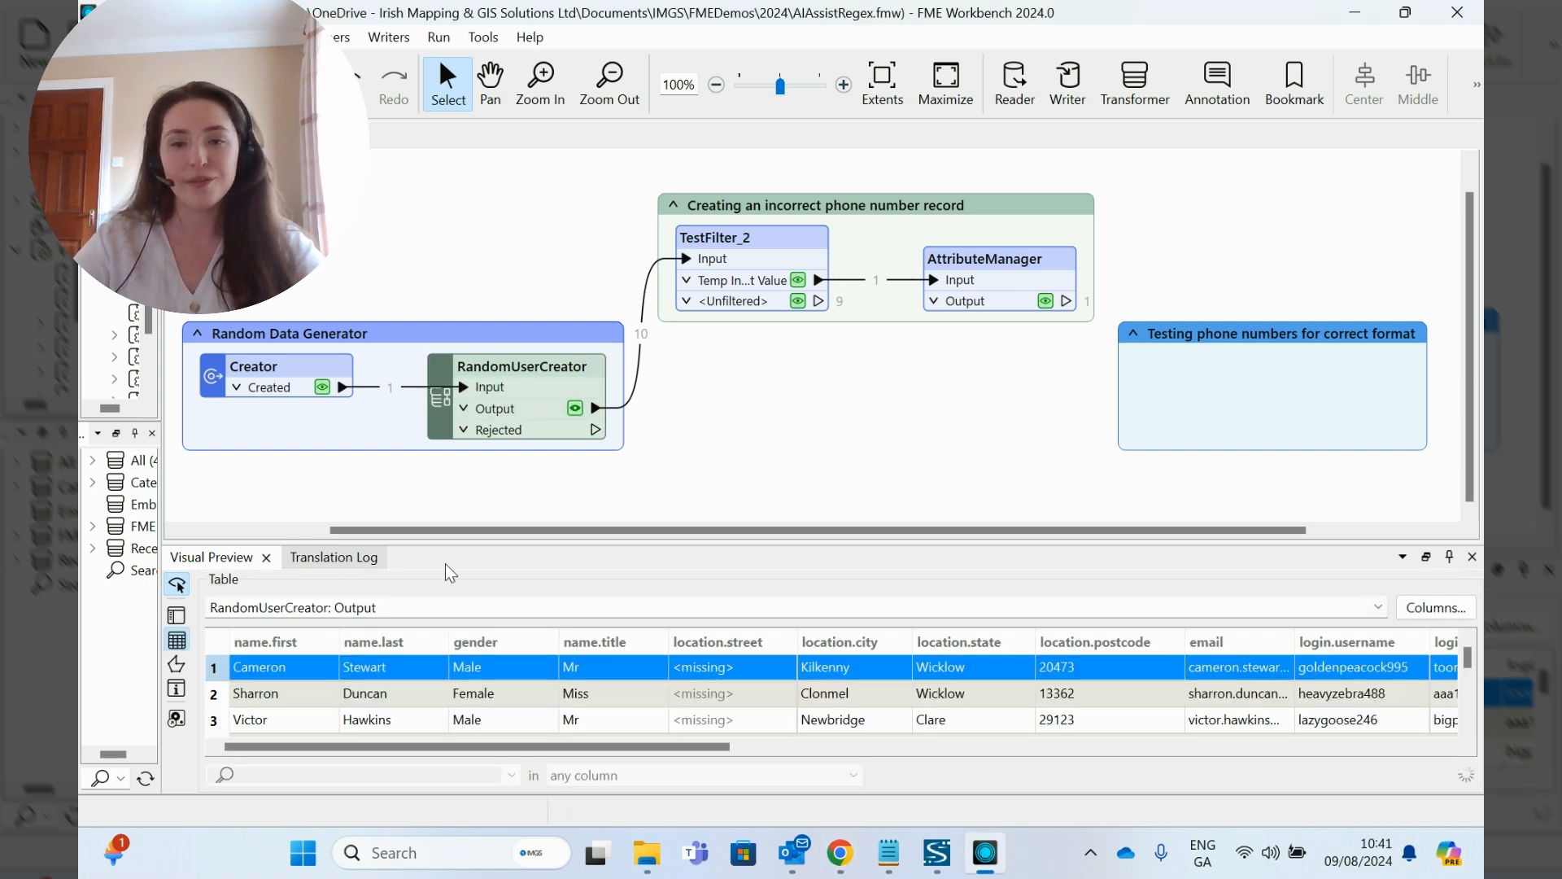
left_click_drag(549, 541, 550, 460)
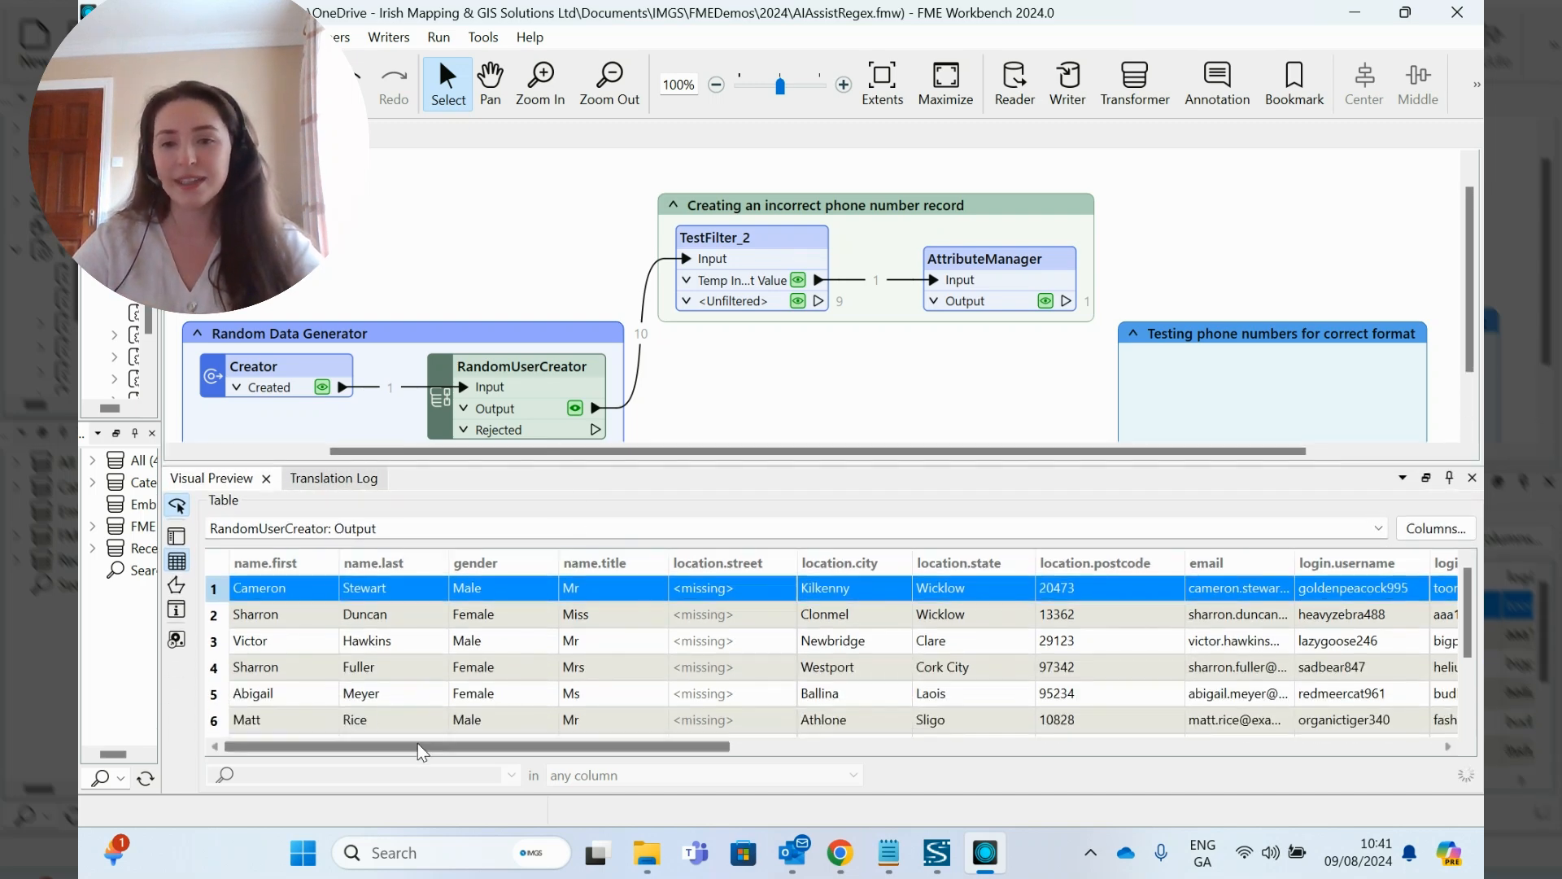
left_click_drag(422, 752, 1087, 747)
left_click(704, 566)
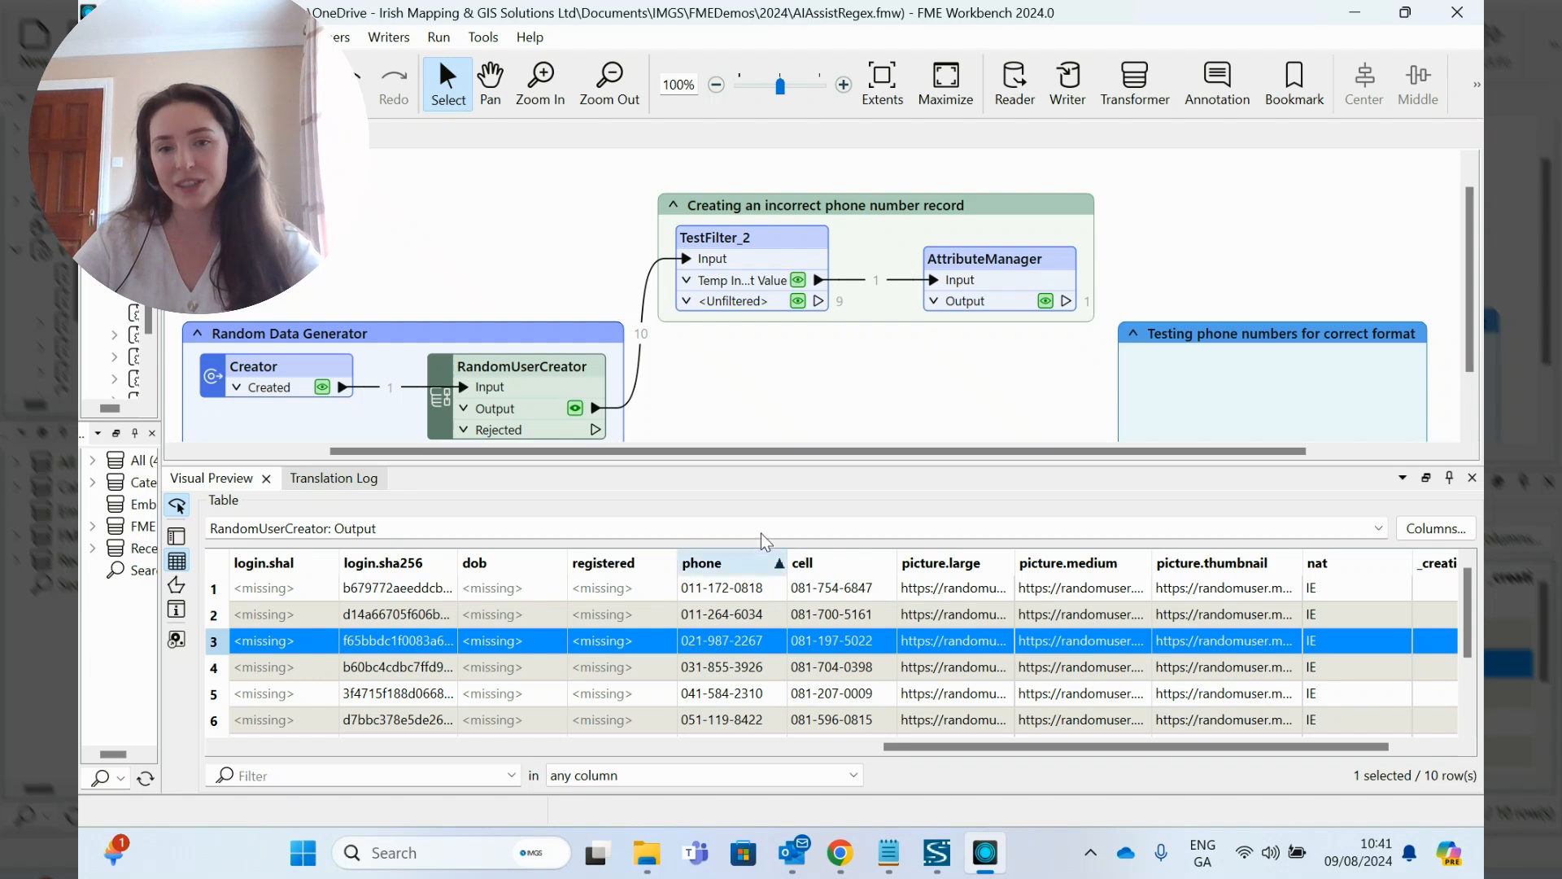
left_click_drag(765, 462, 766, 542)
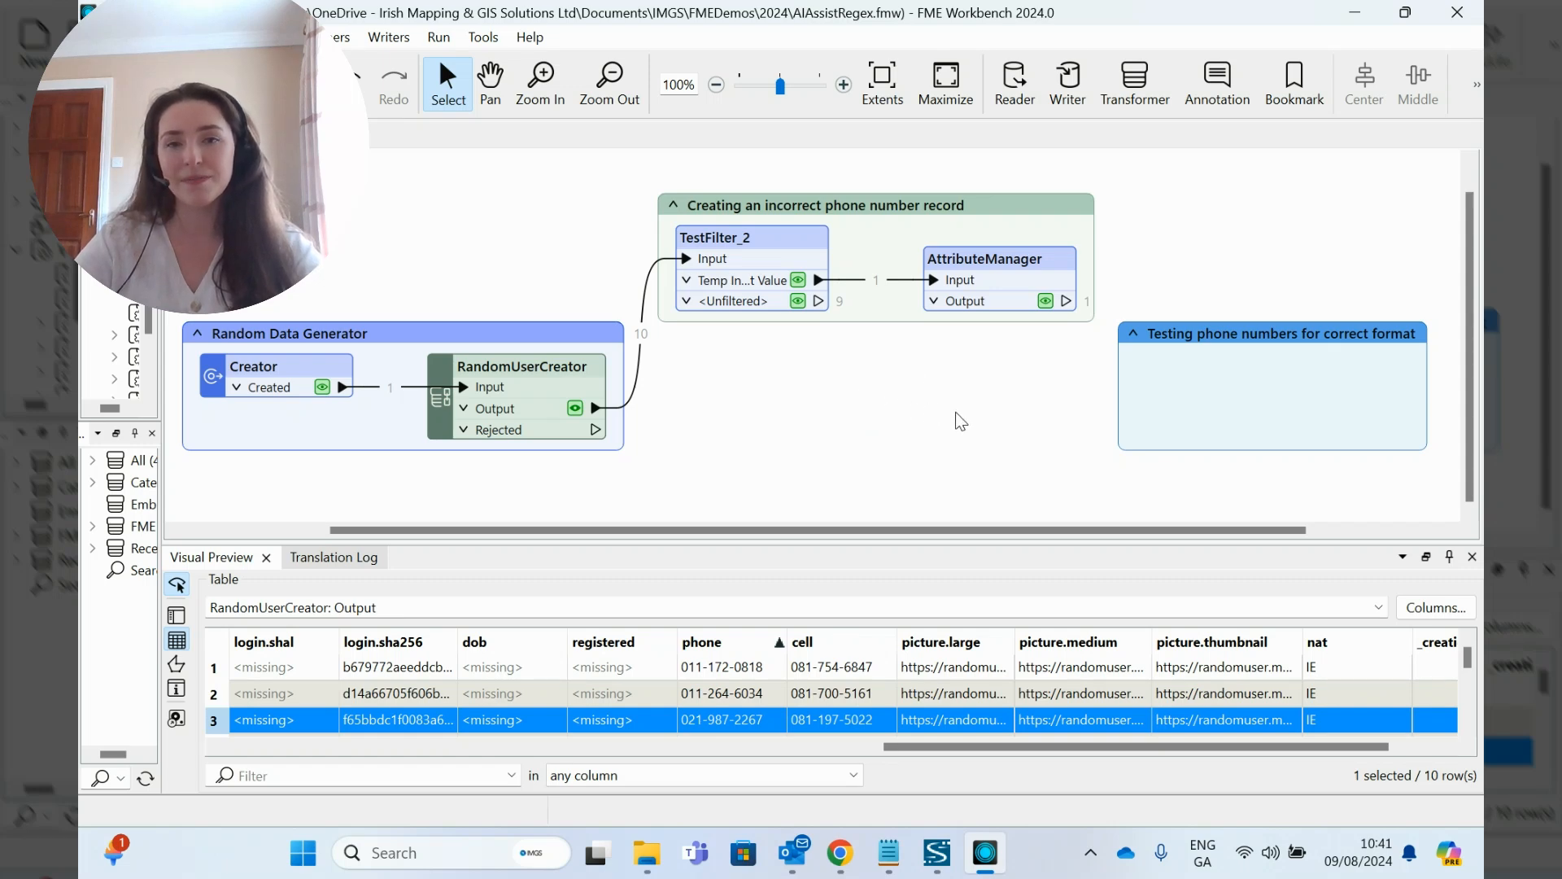
left_click(876, 201)
left_click_drag(876, 201, 870, 213)
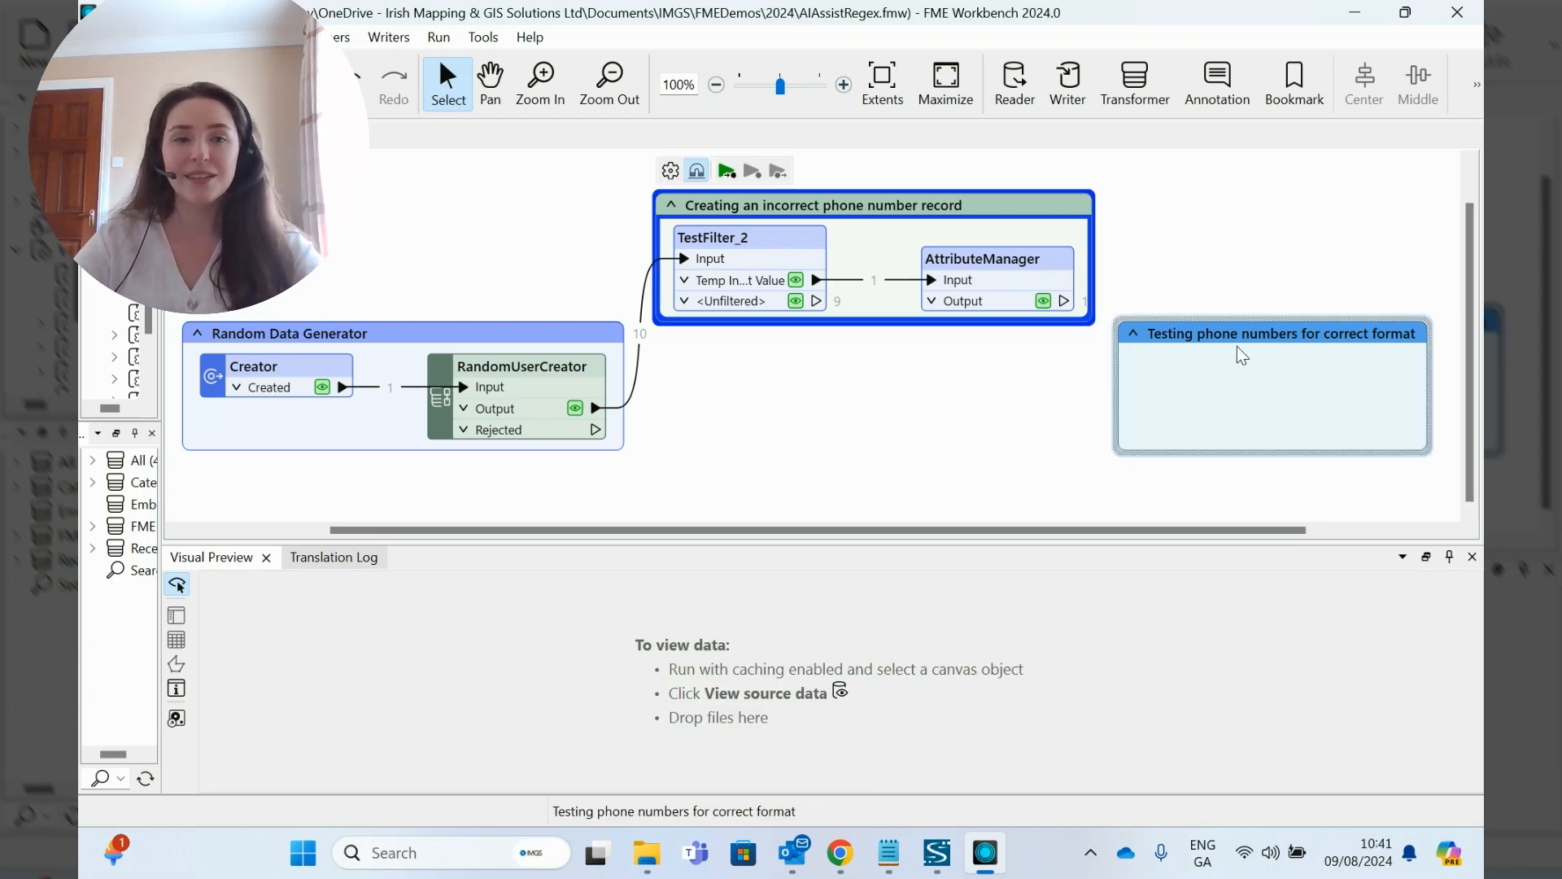
left_click_drag(1243, 334, 1242, 334)
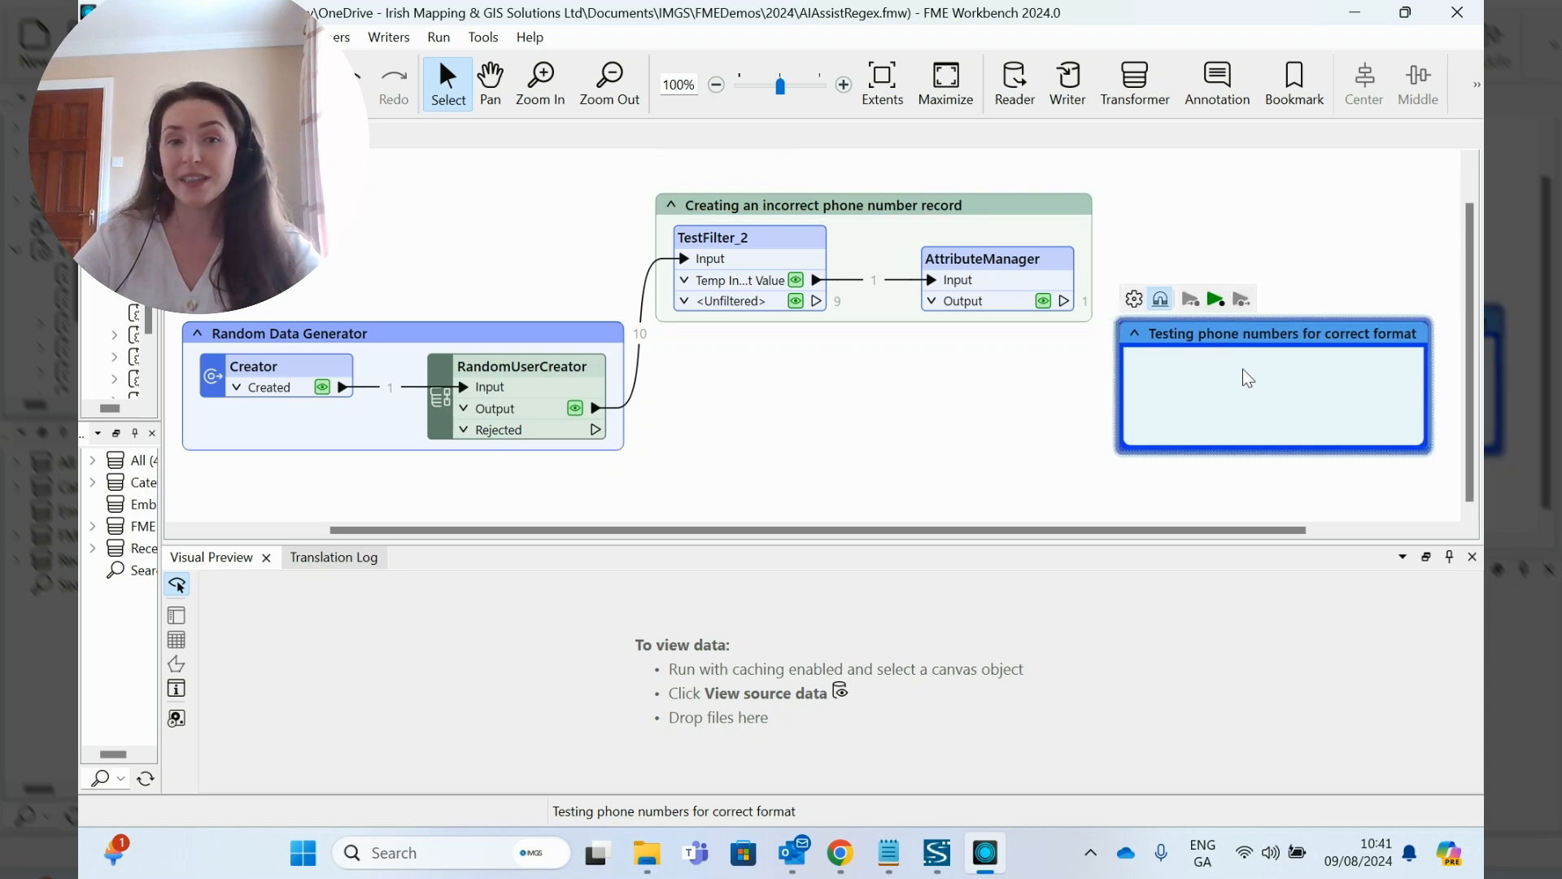
Step: Add a TestFilter transformer inside the "Testing phone numbers for correct format" bookmark, near its left side
left_click(1270, 377)
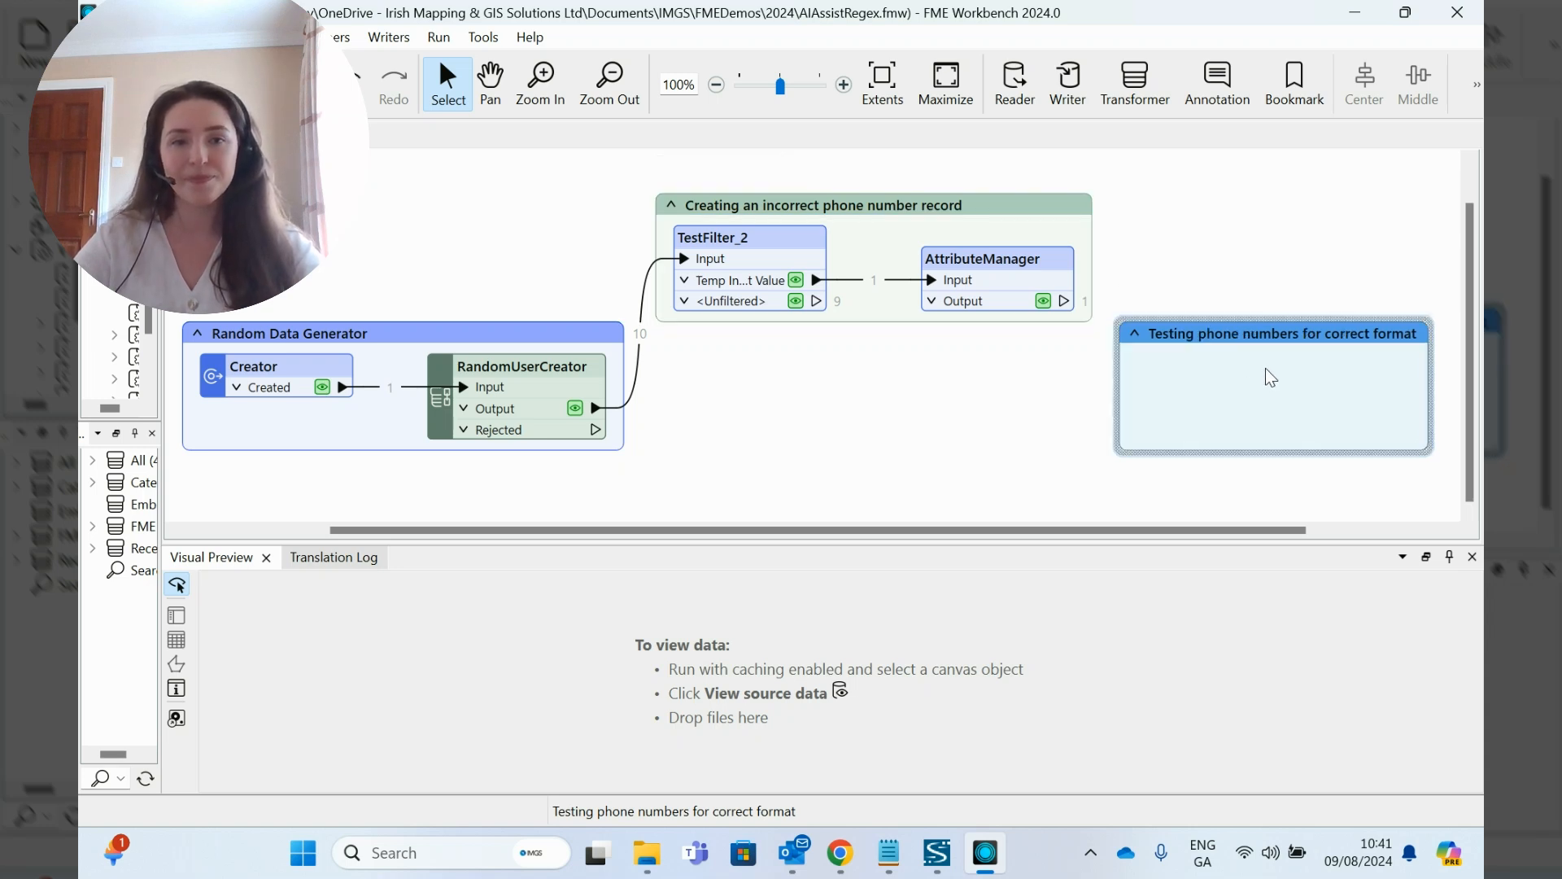
type("test")
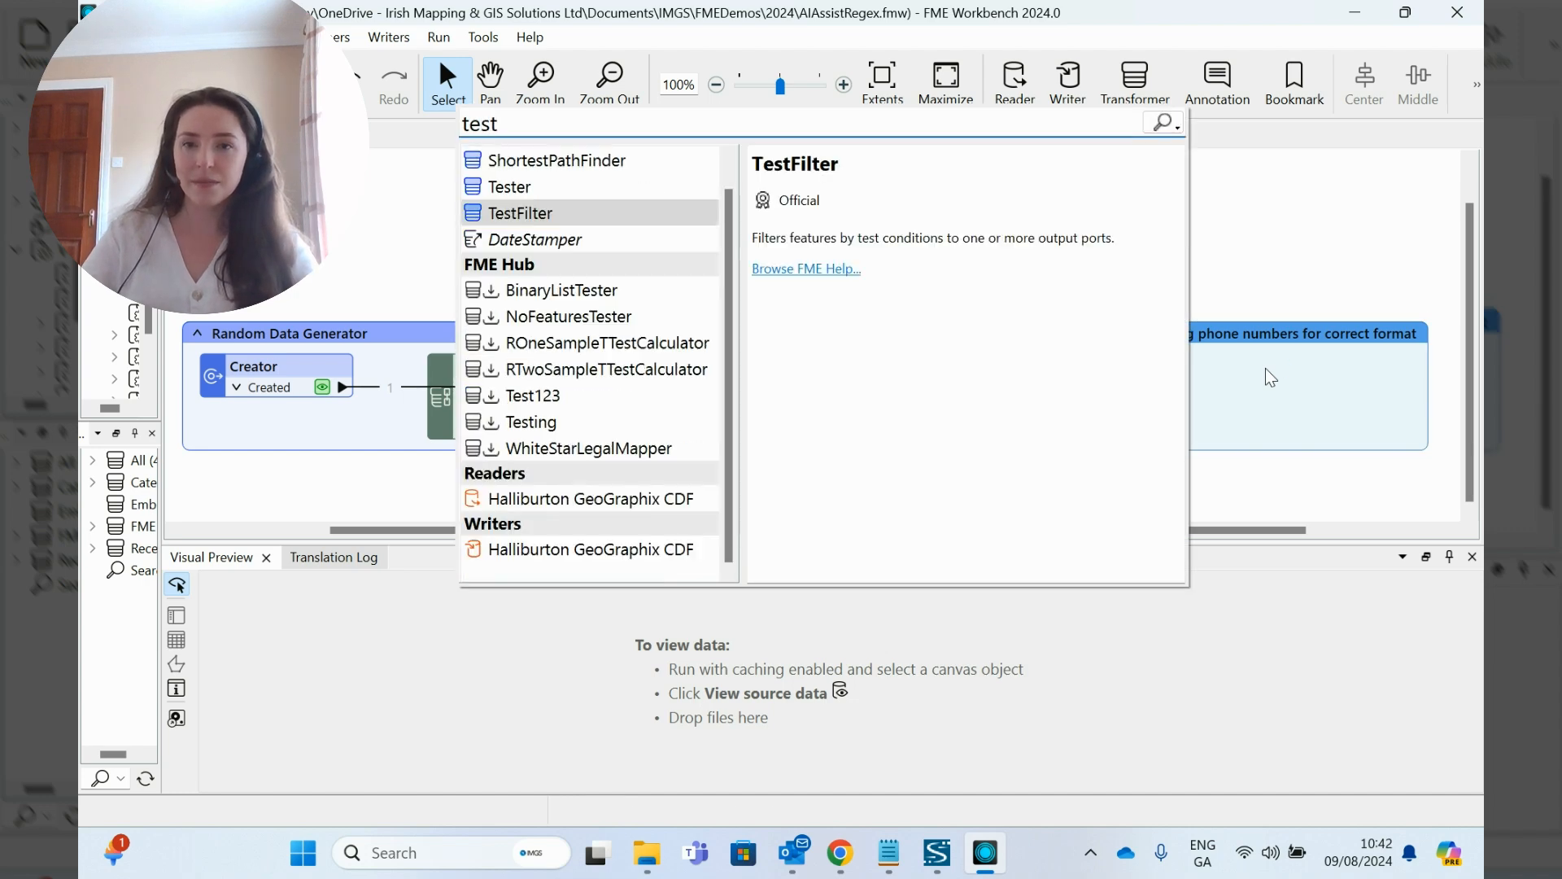
key("Return")
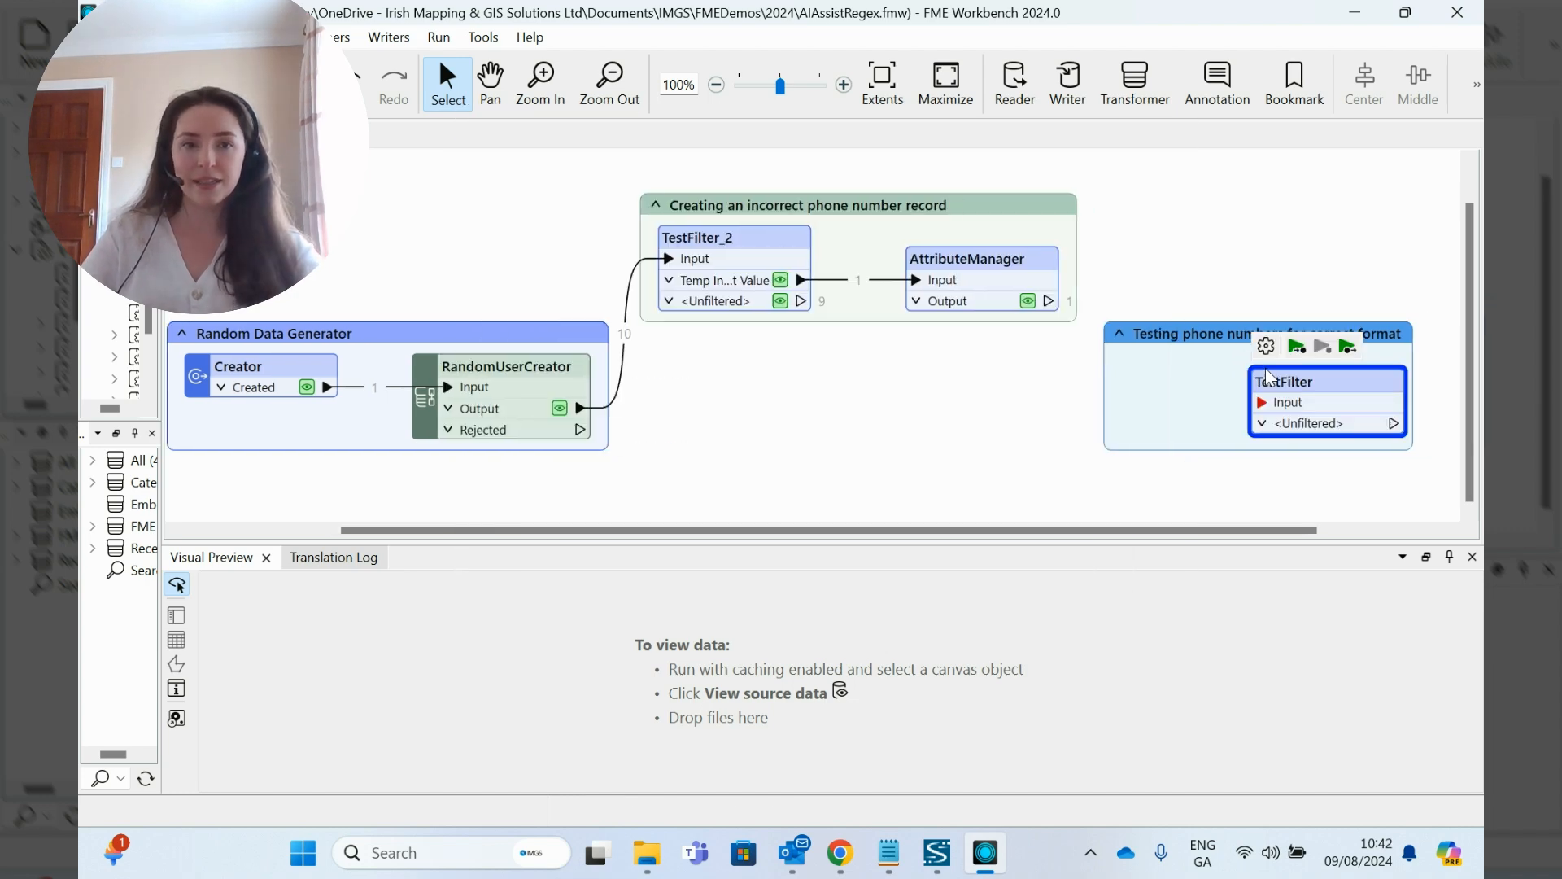
left_click_drag(1269, 377, 1173, 355)
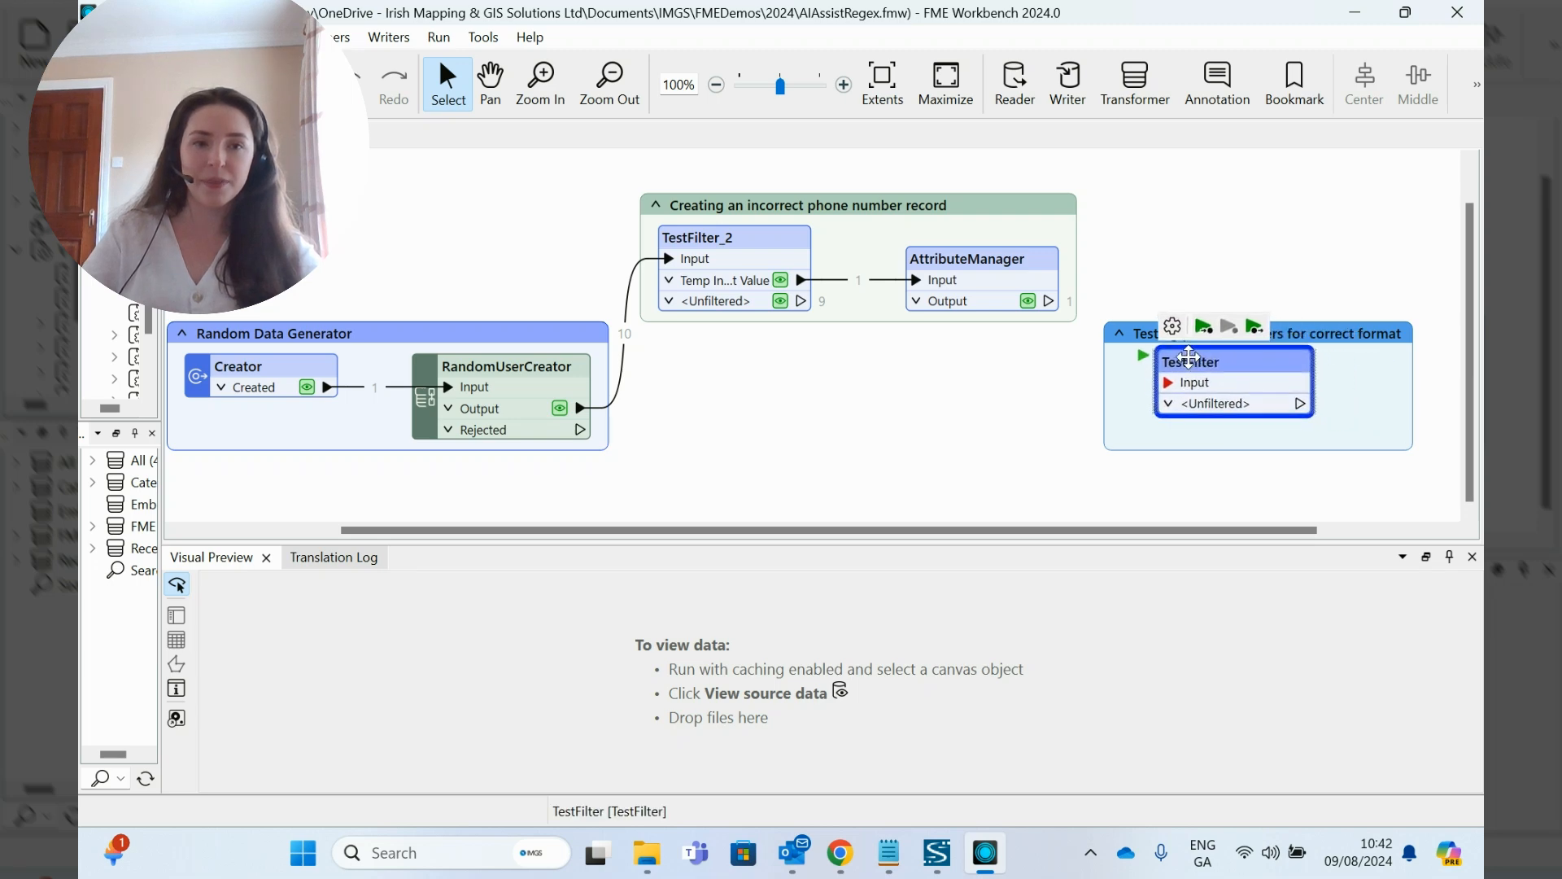
Step: Connect the AttributeManager Output port and the TestFilter_2 <Unfiltered> port to the new TestFilter's Input
left_click_drag(1049, 300, 1165, 380)
left_click_drag(802, 301, 1147, 389)
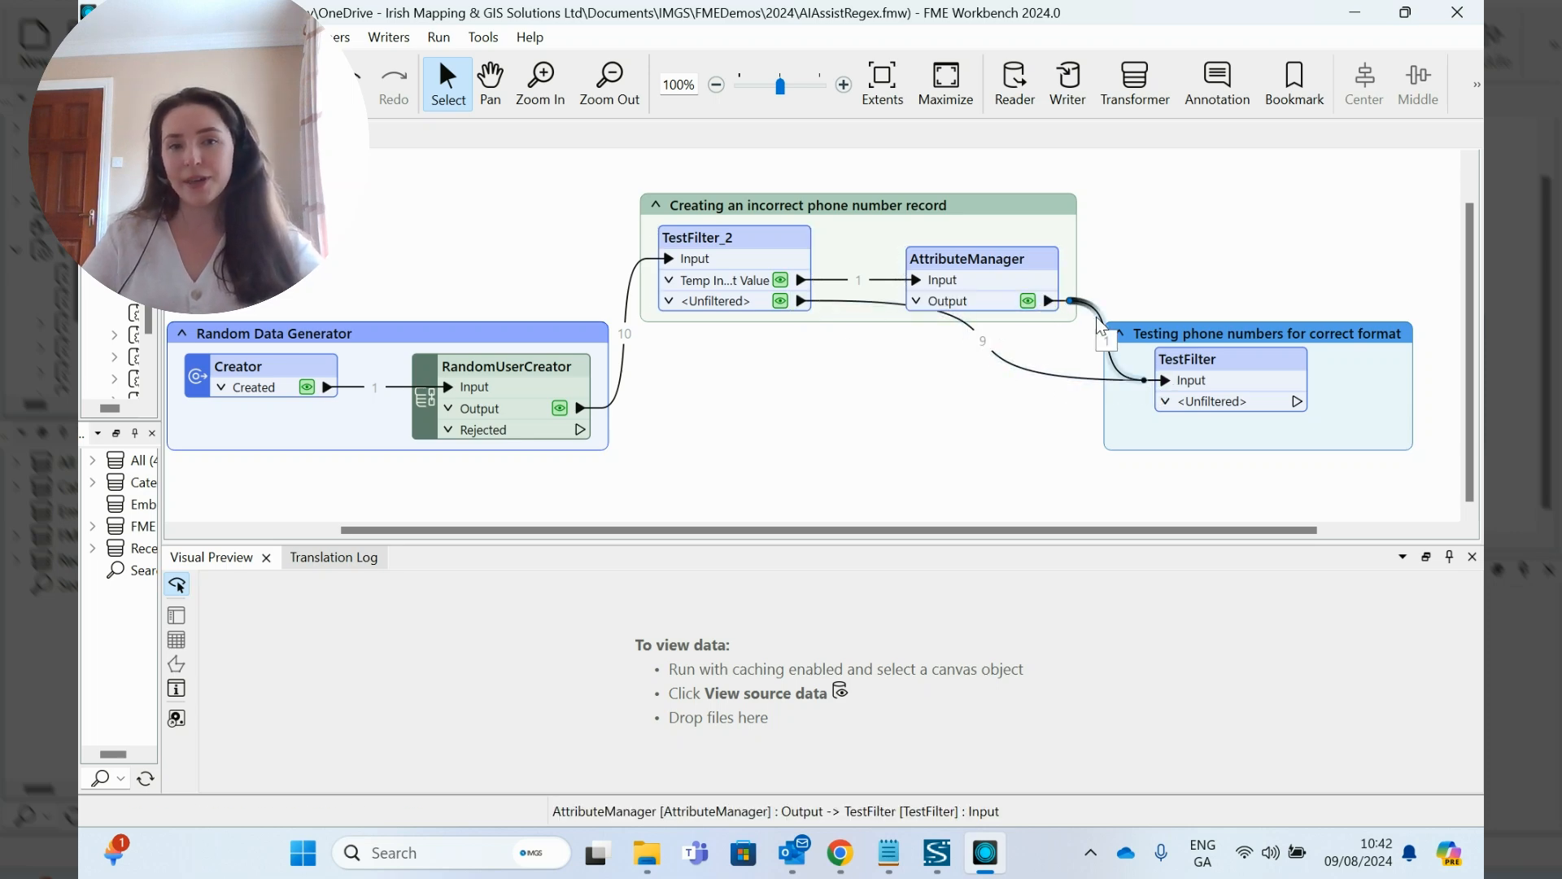
left_click(1213, 317)
left_click(1214, 359)
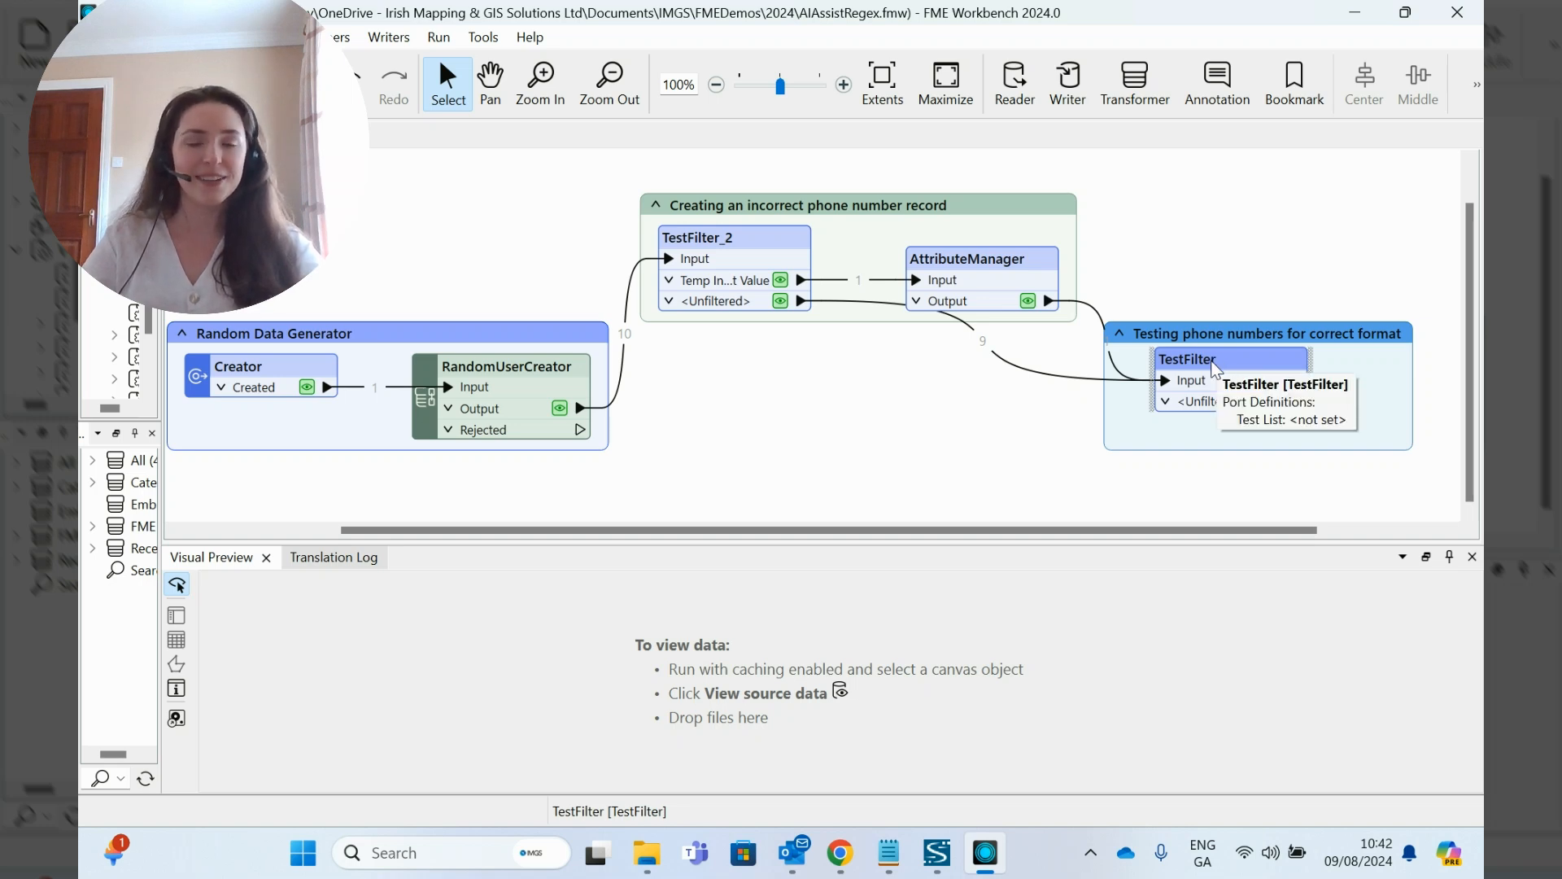
Step: Start the TestFilter's If test with the phone attribute as left value and Contains Regex as operator
double_click(1214, 362)
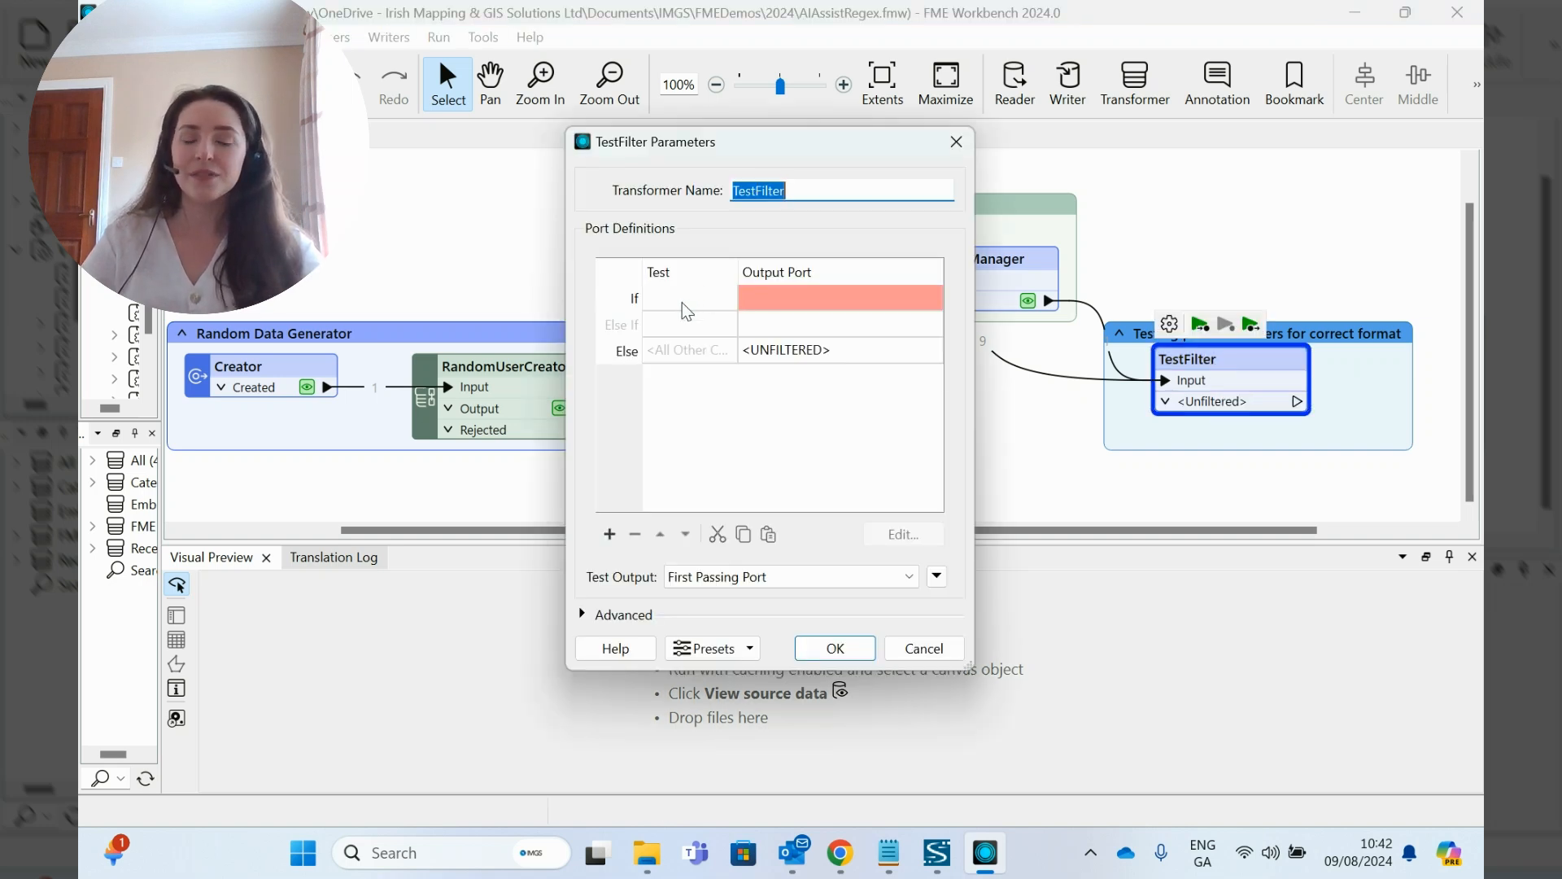
double_click(683, 303)
left_click(751, 193)
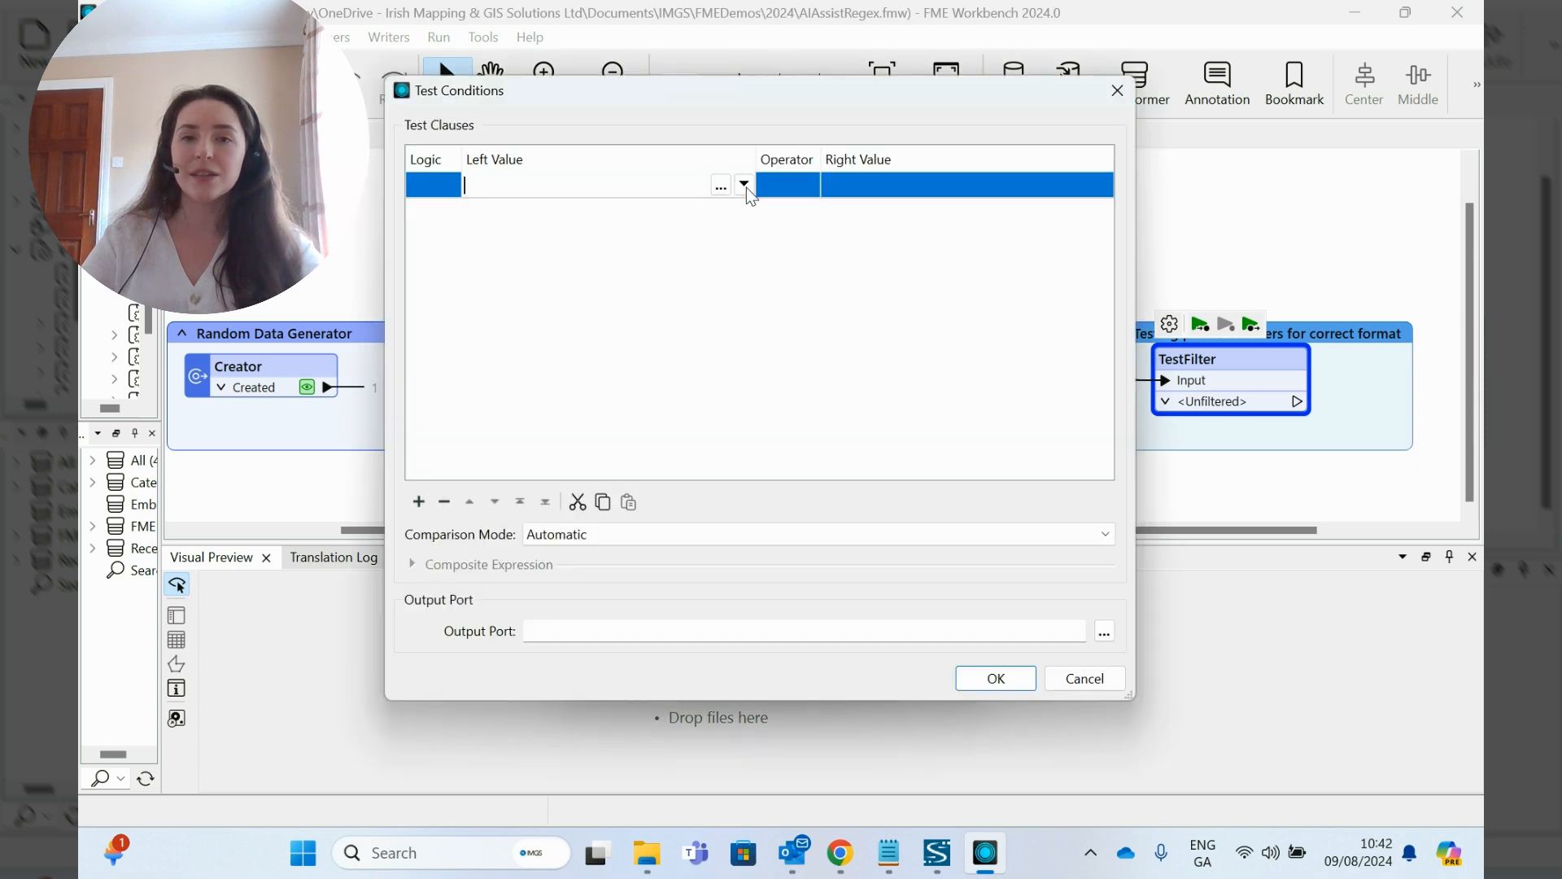
left_click(743, 184)
mouse_move(832, 216)
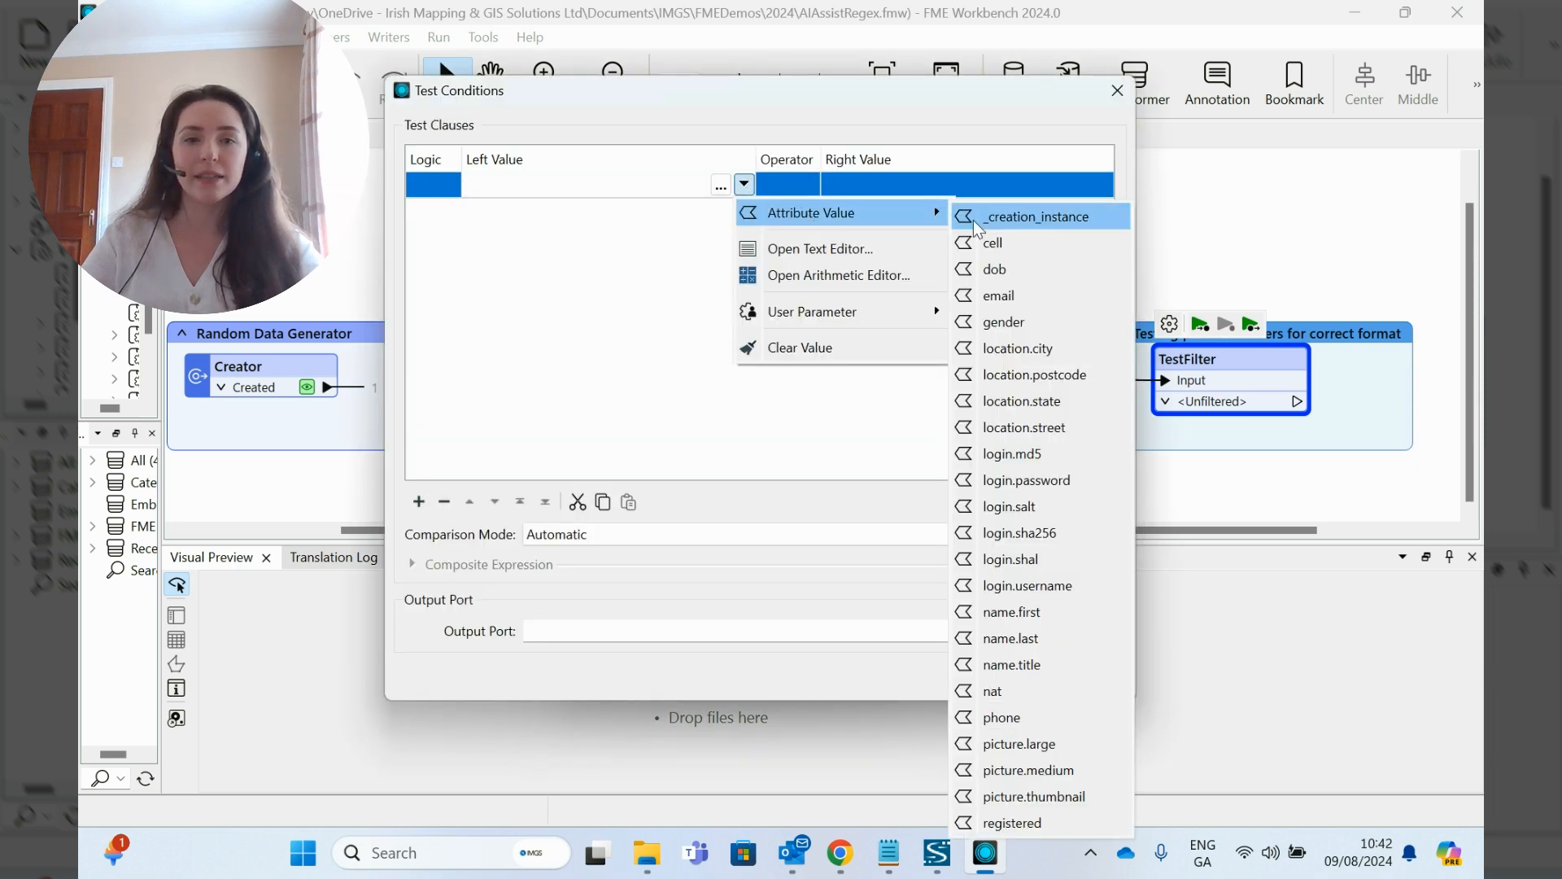
left_click(1015, 717)
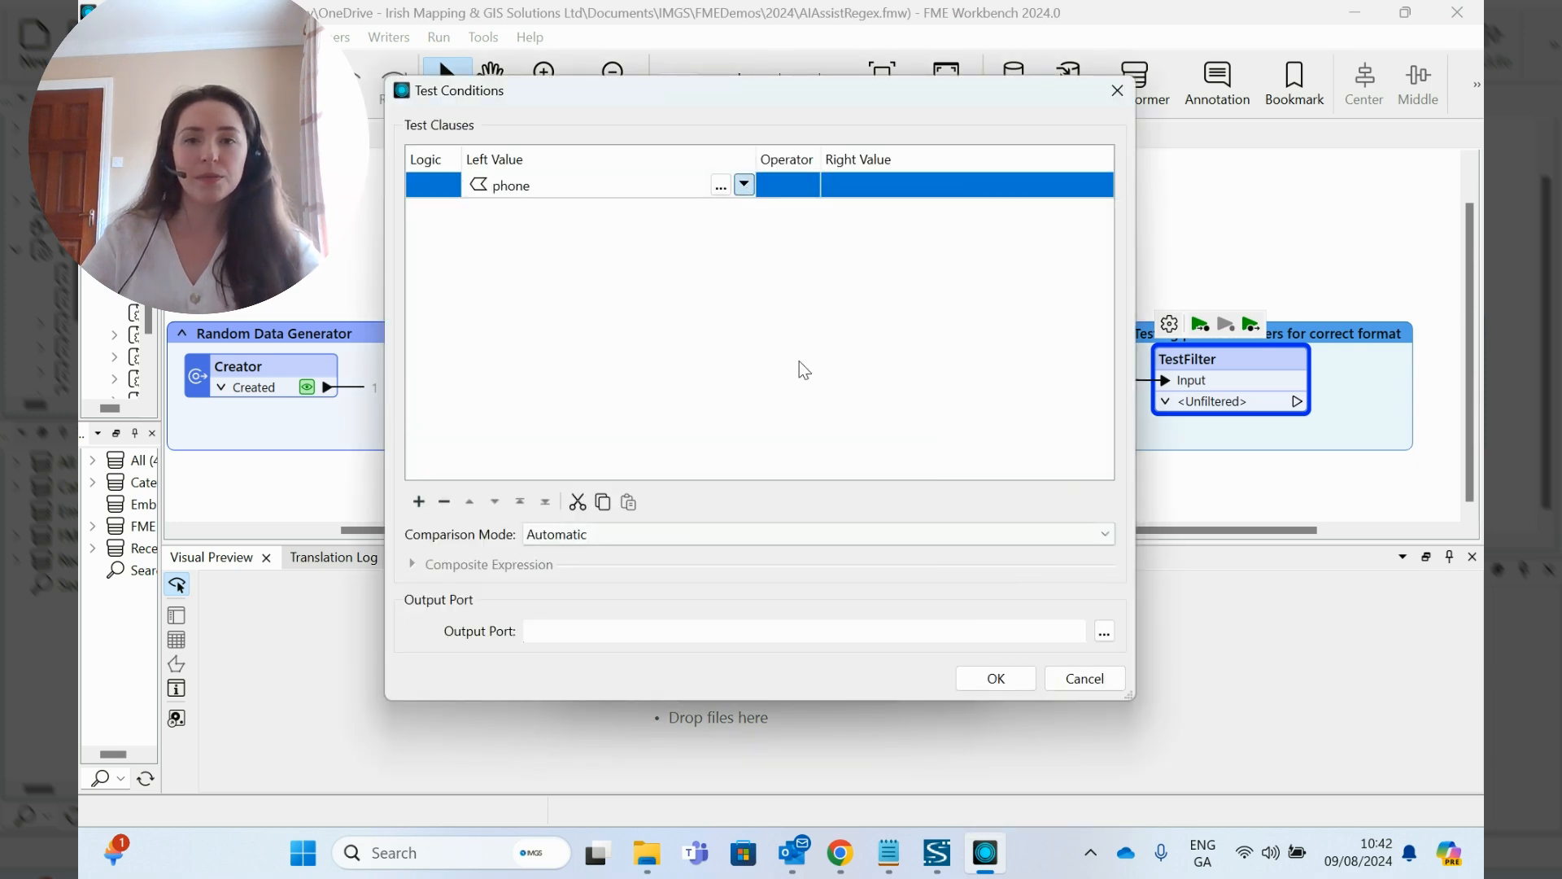
left_click(783, 189)
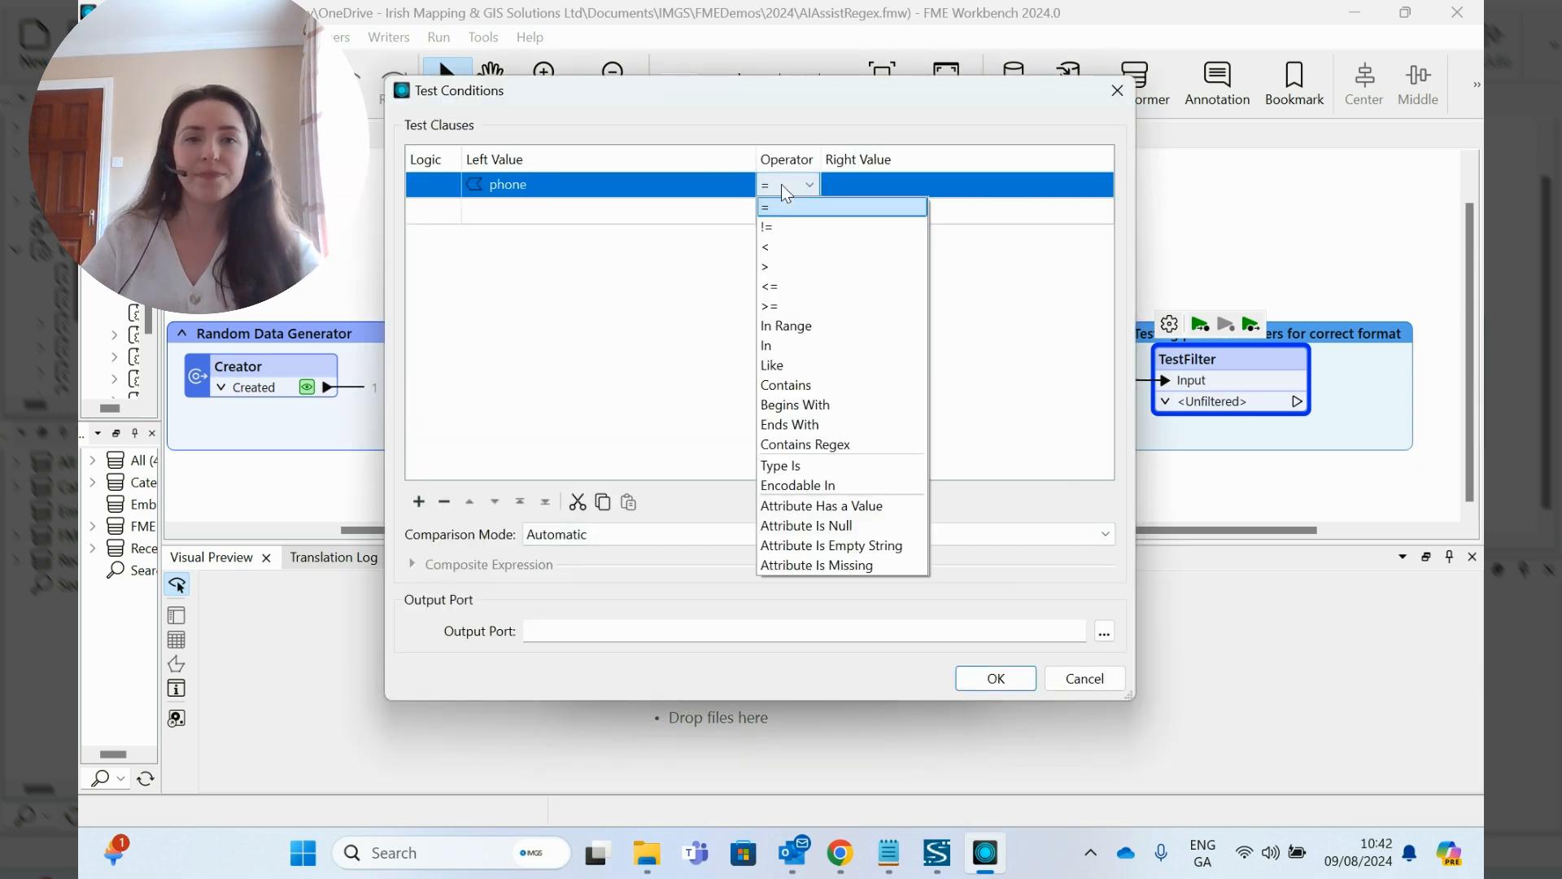
left_click(831, 446)
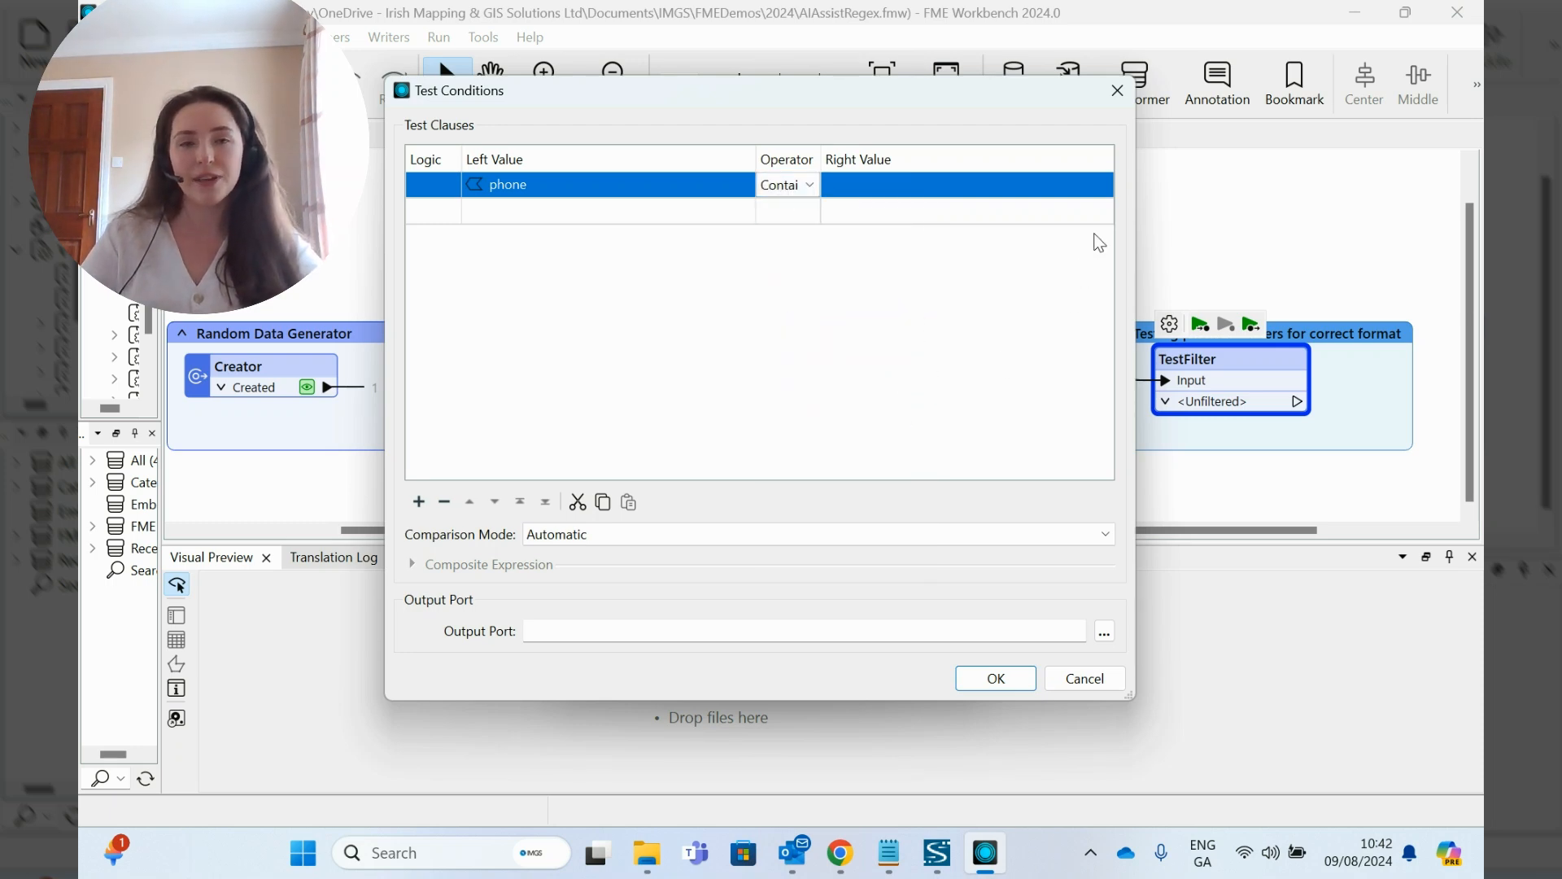
Step: Open AI Assist from the Regex Editor for the phone test clause's right value
left_click(1082, 185)
left_click(1103, 185)
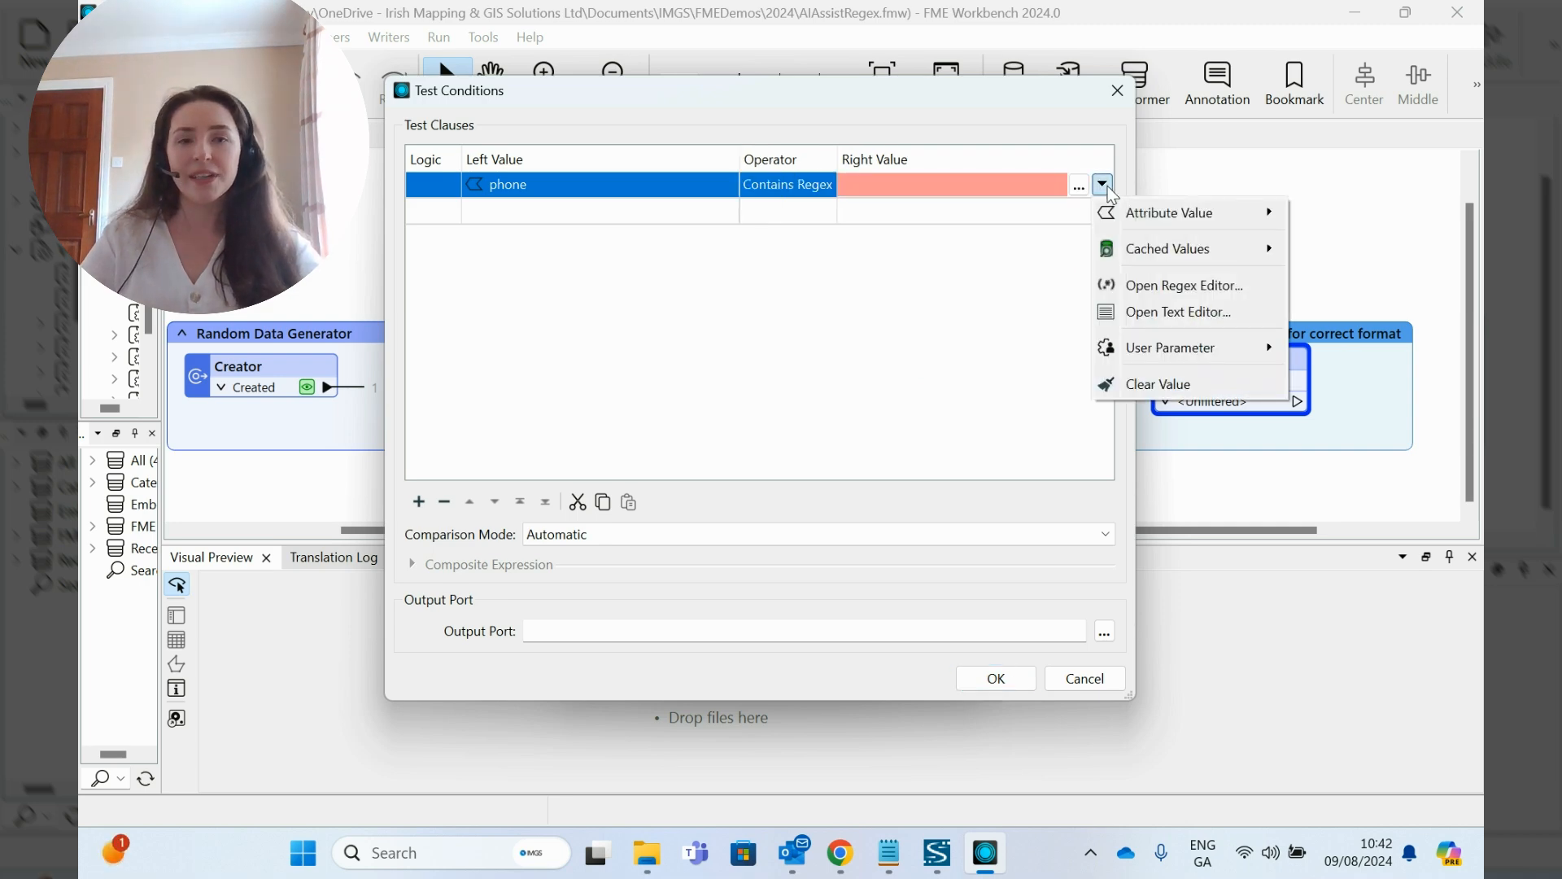
left_click(1248, 294)
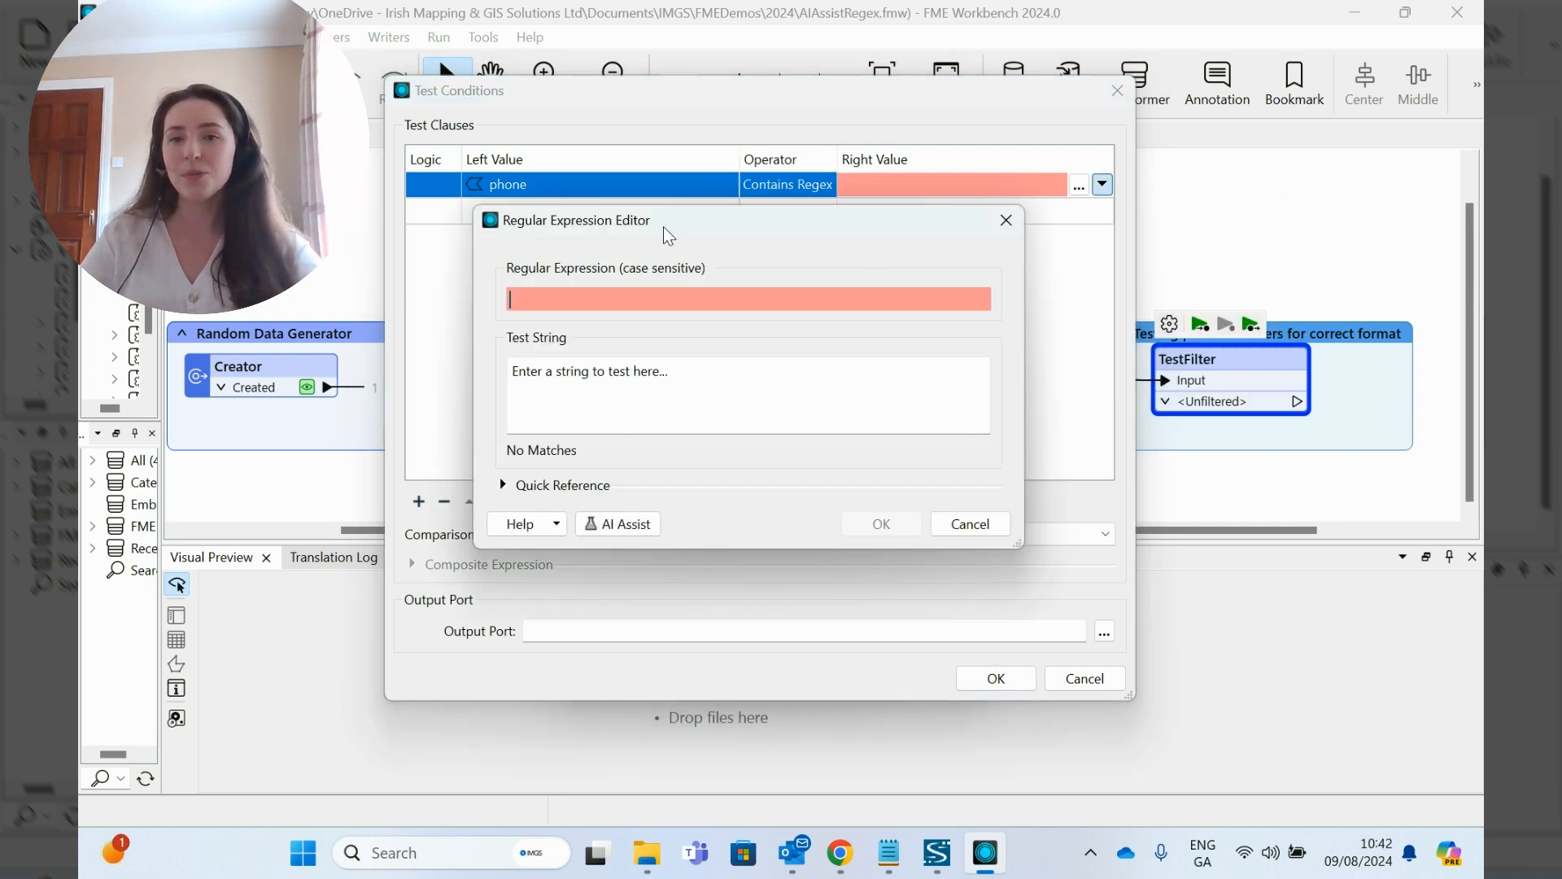
left_click_drag(642, 189, 632, 144)
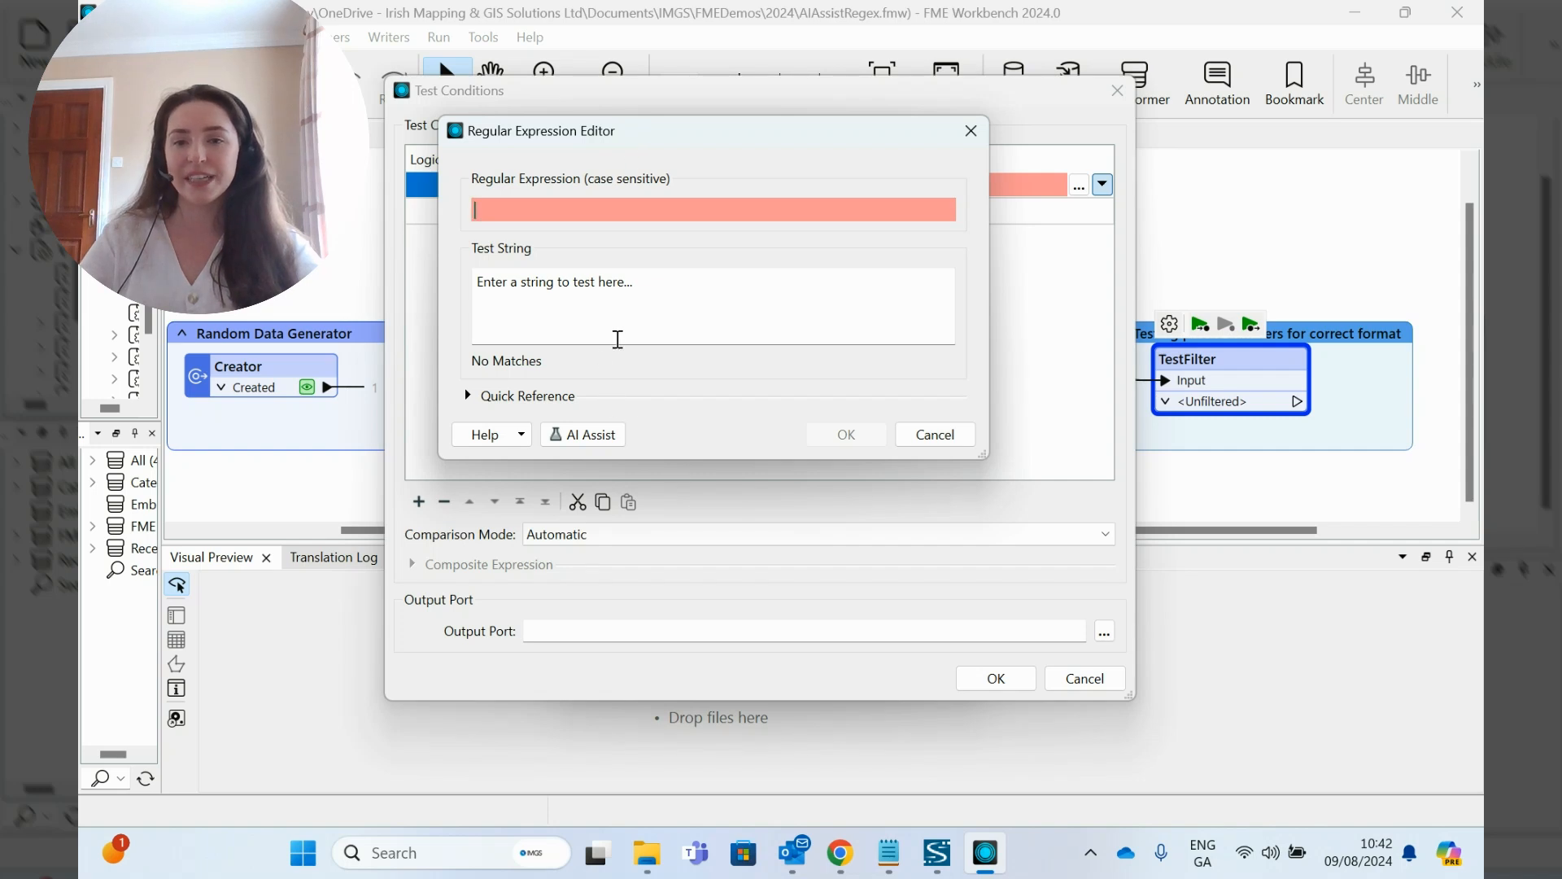
left_click(583, 439)
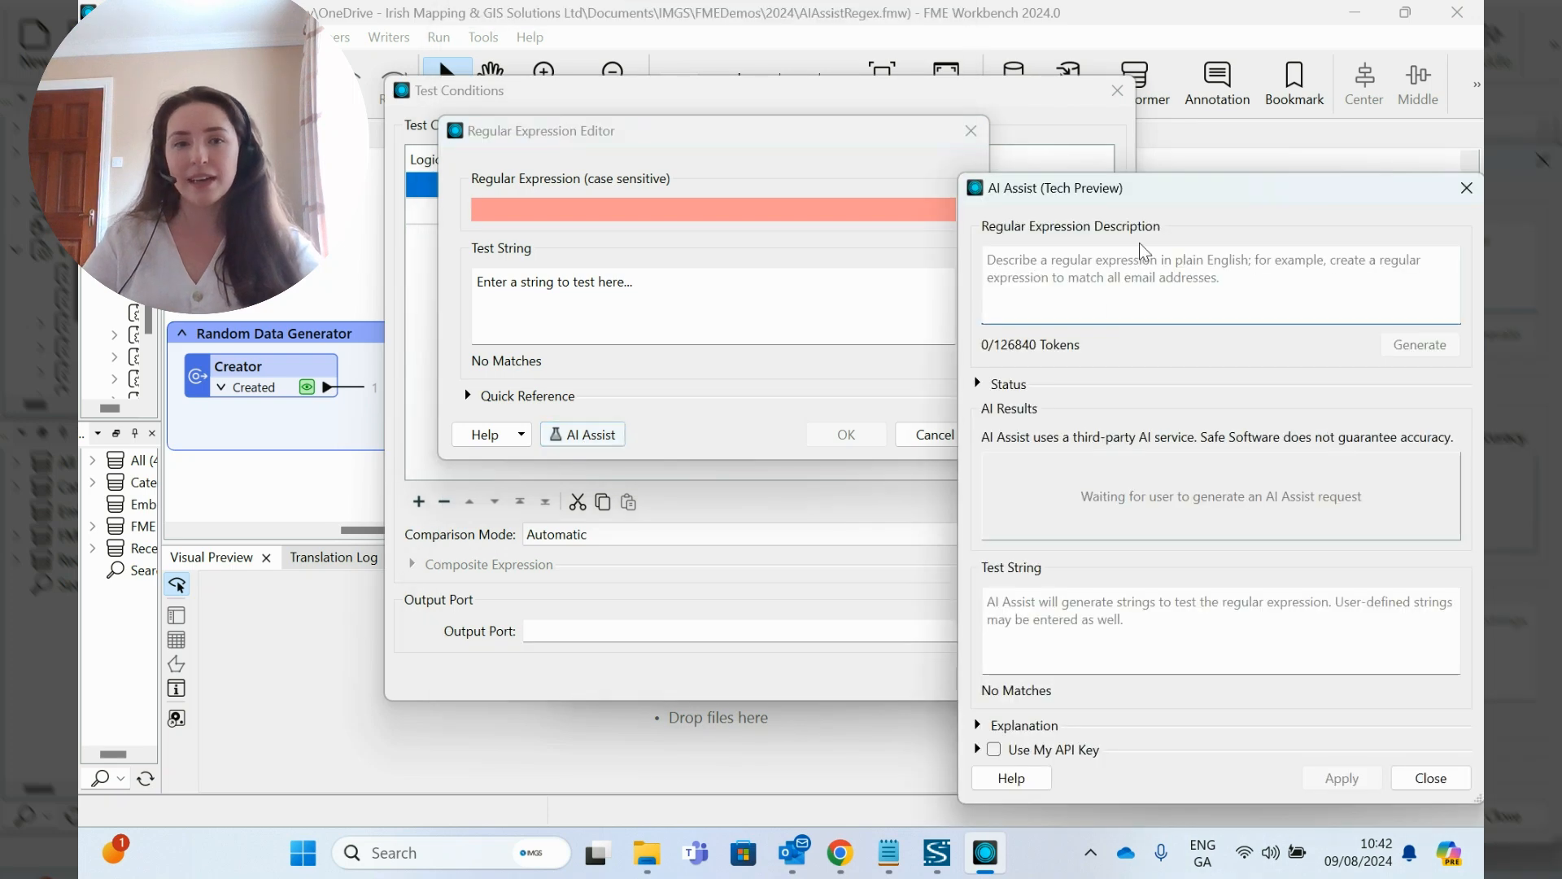
left_click_drag(1149, 196, 865, 66)
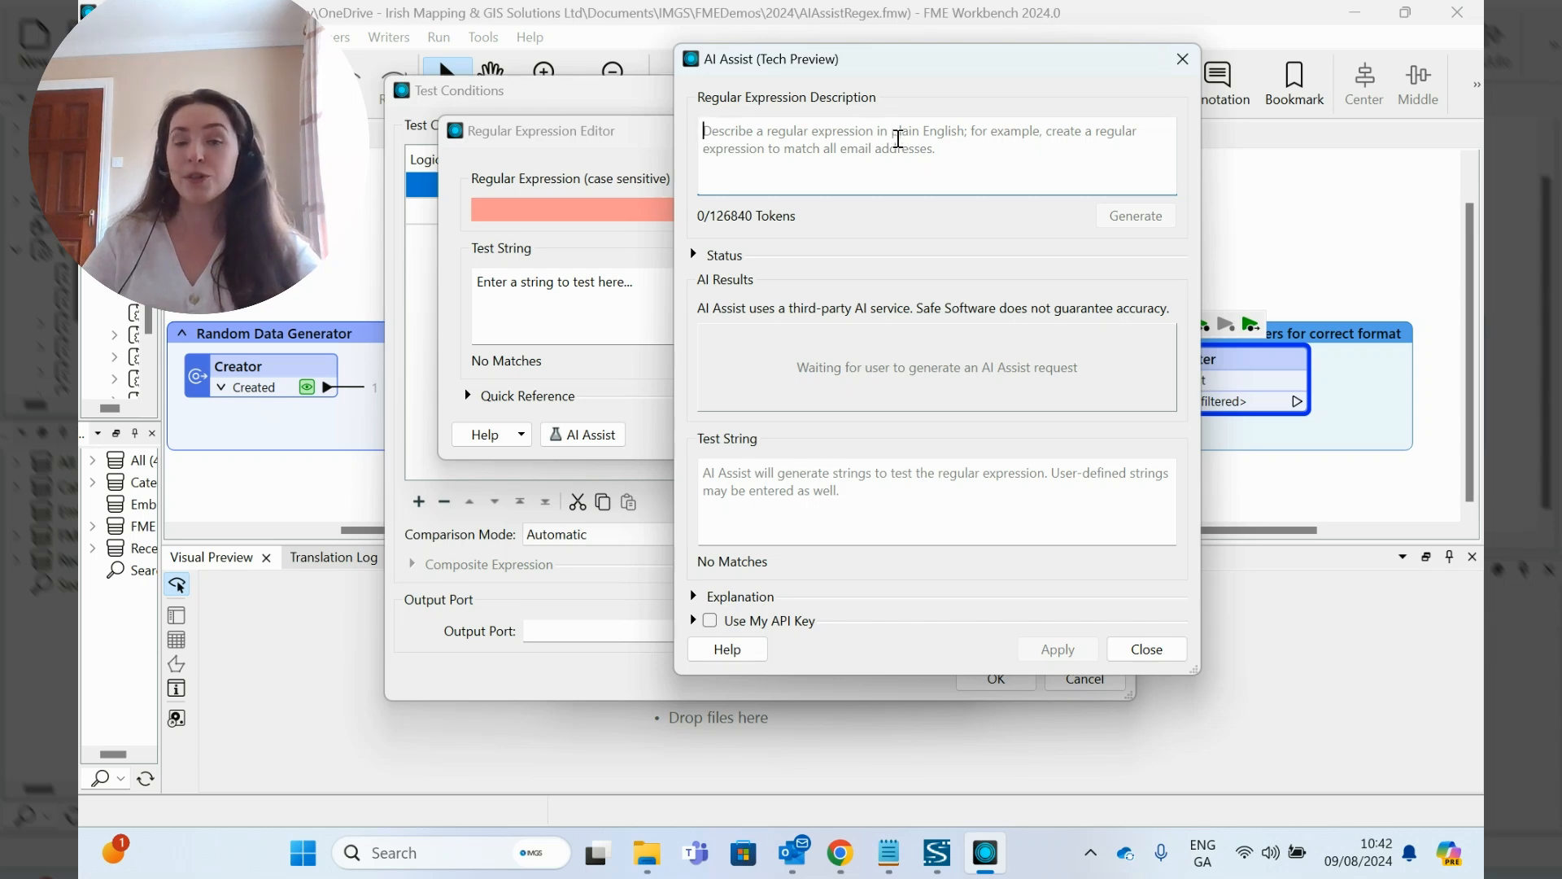
Step: Generate a regular expression with AI Assist from the description "Is string in the format XXX-XXX-XXXX", agreeing to use the third-party service
left_click(889, 853)
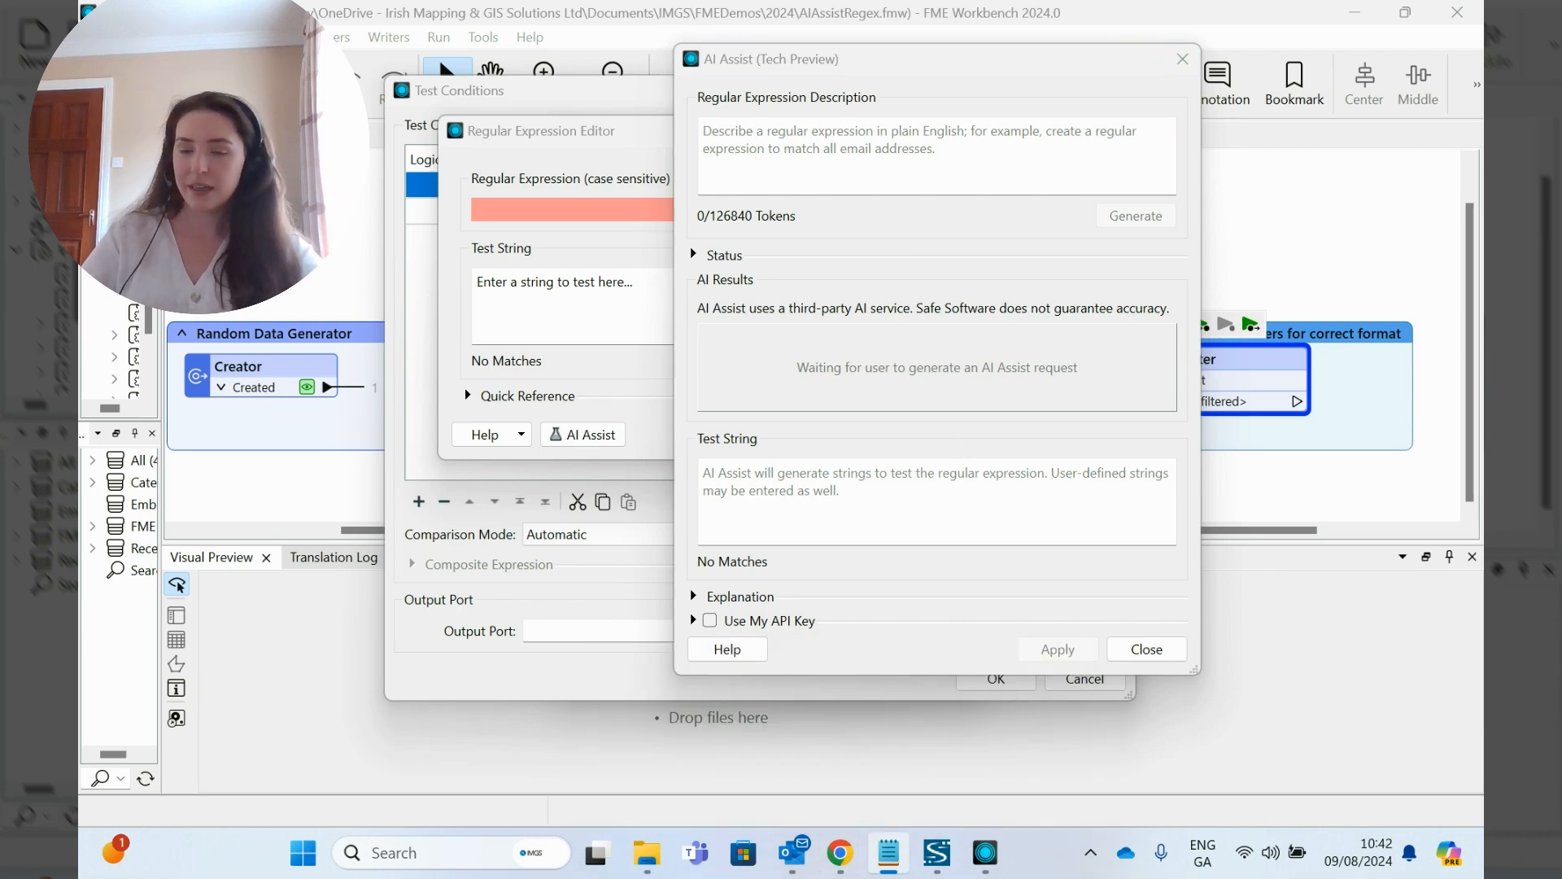
left_click(838, 130)
type("Is string in the format XXX-XXX-XXXX")
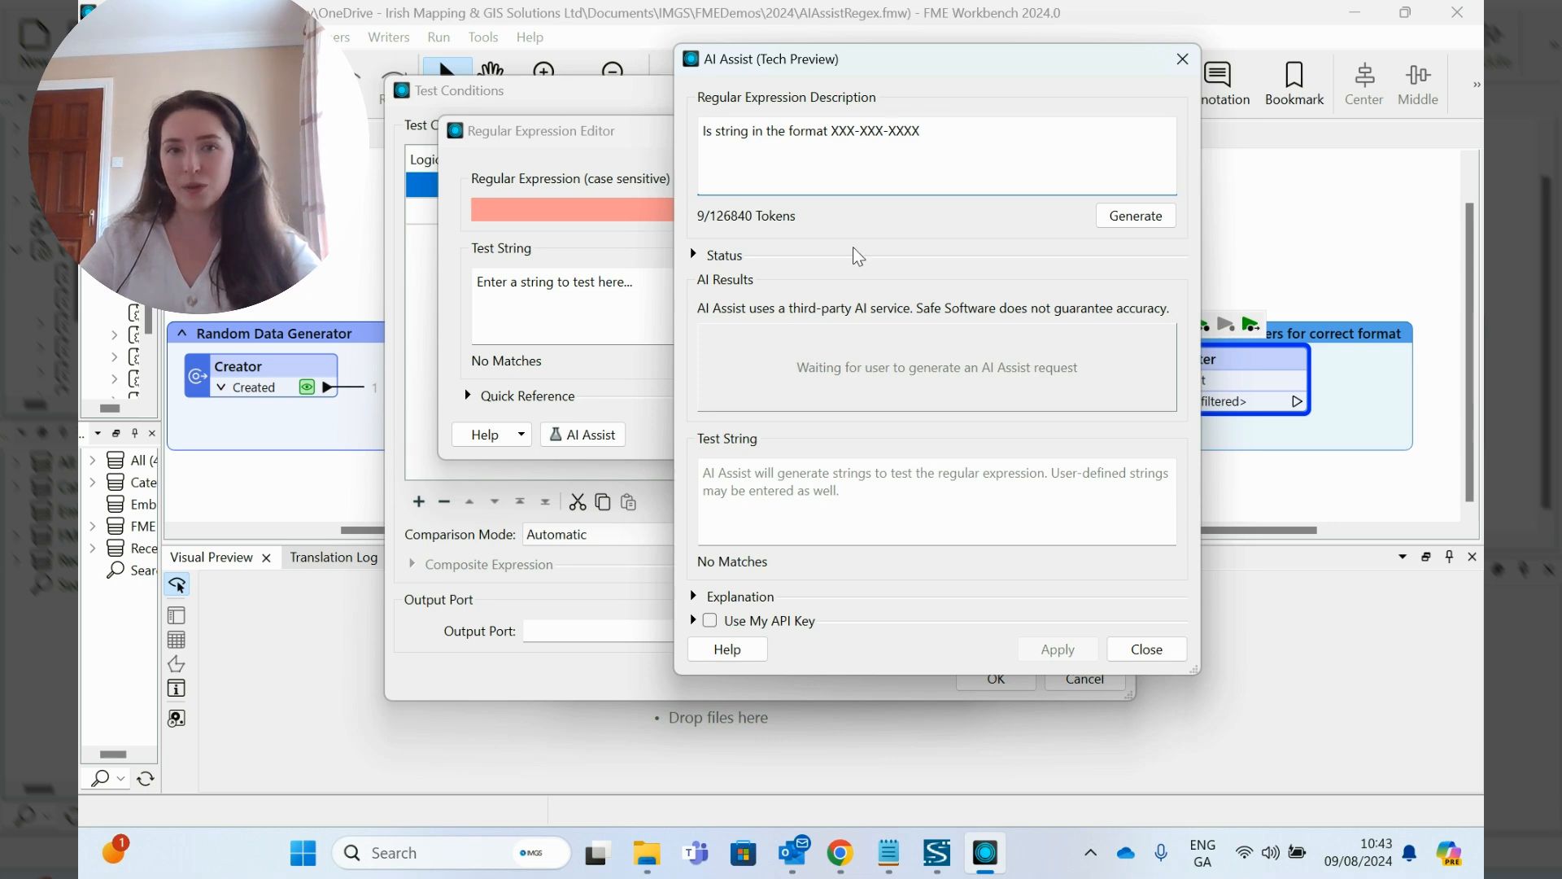
left_click(1136, 216)
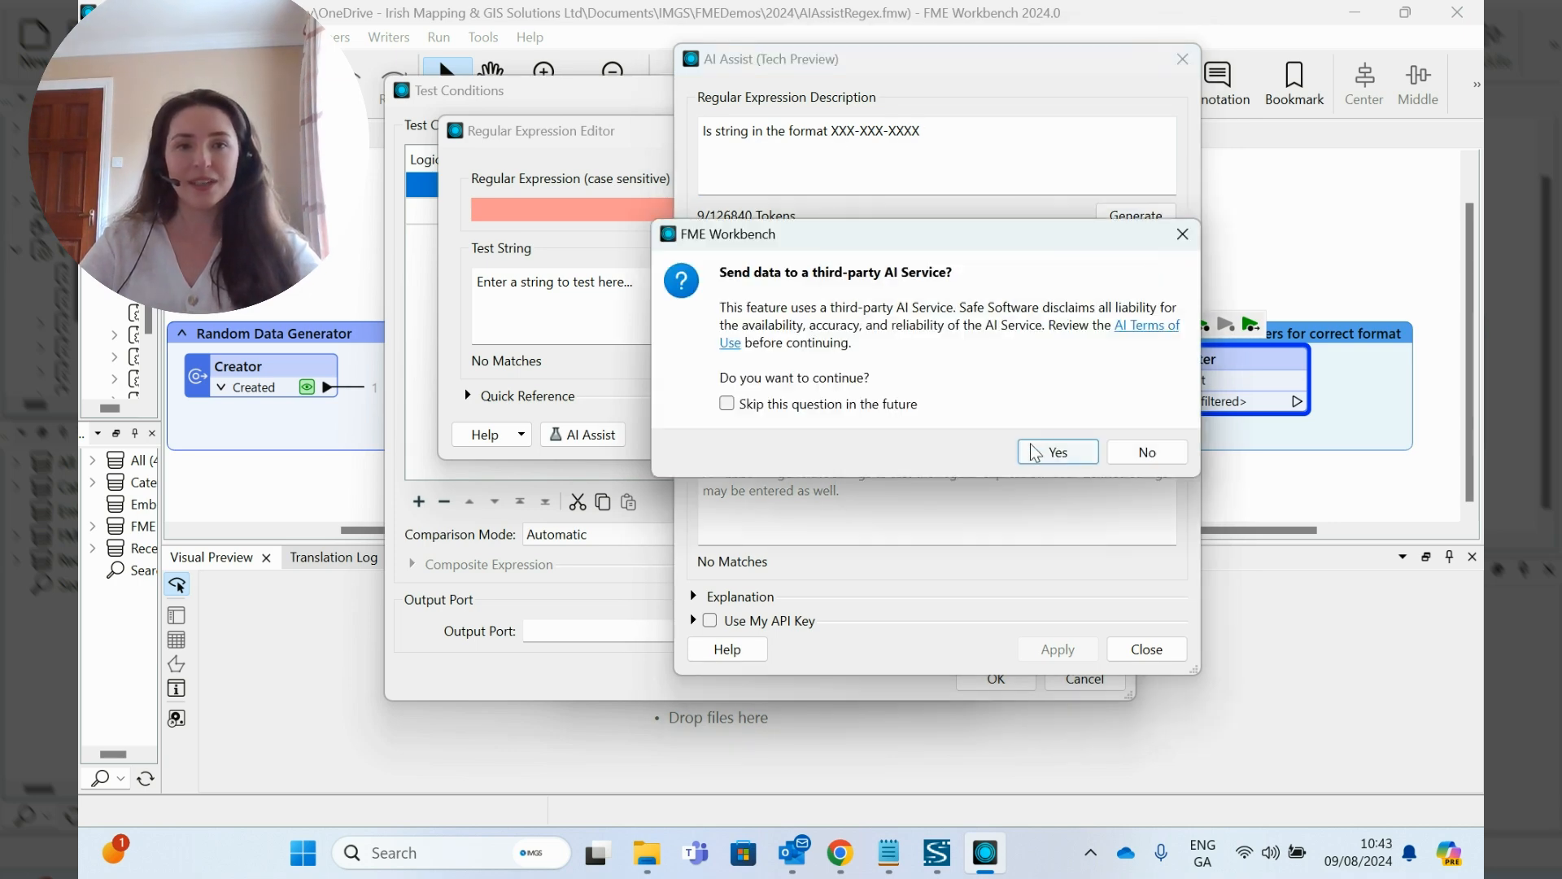
left_click(1051, 452)
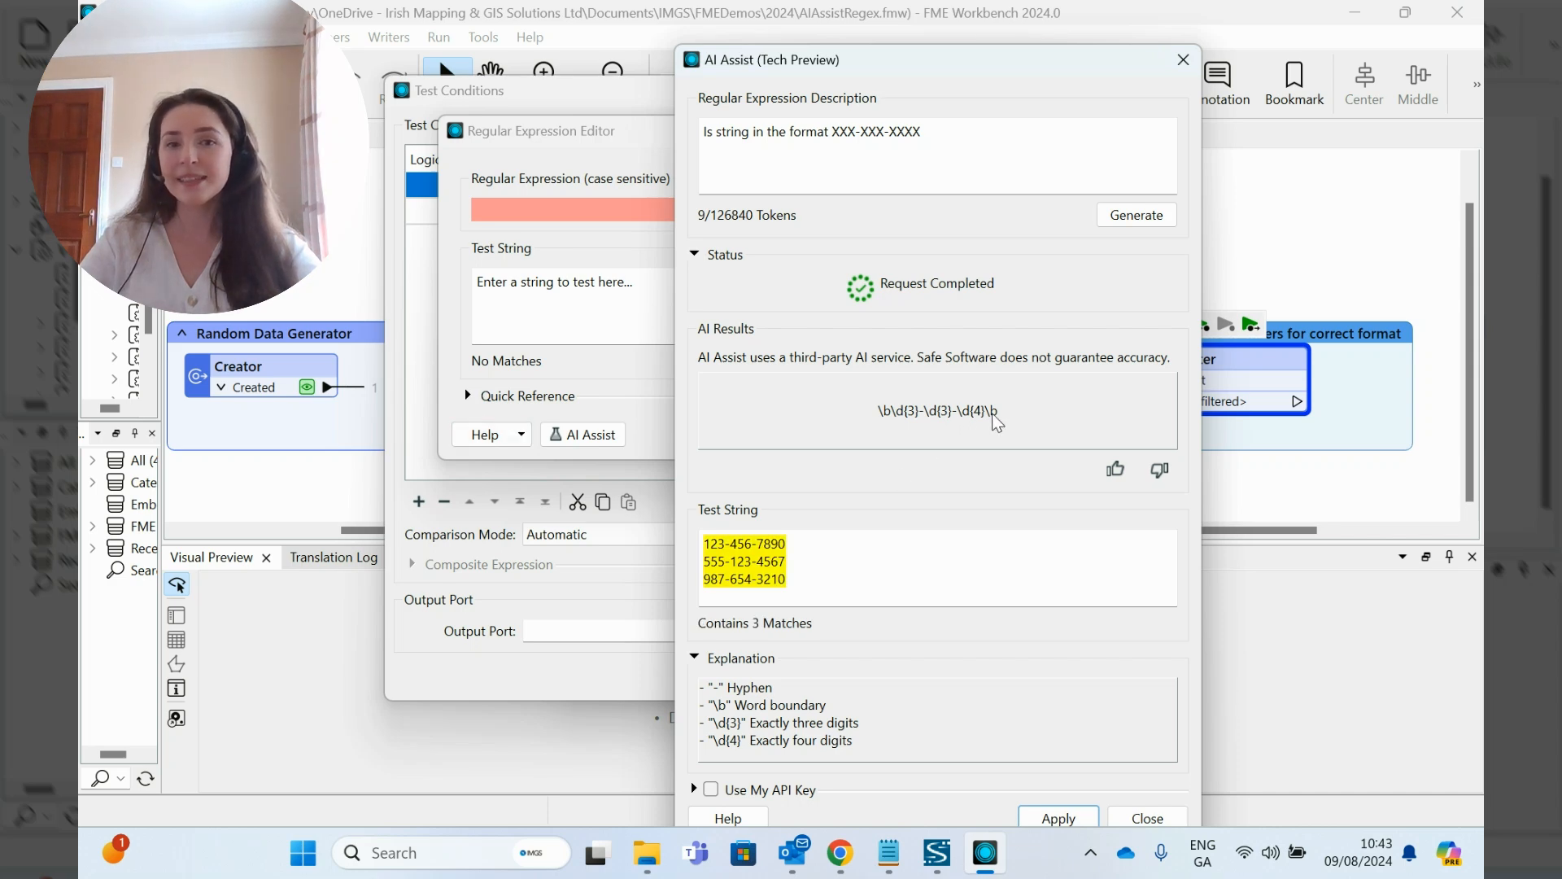
Step: Apply the AI-generated expression as the phone clause's right value and name the test's output port Correct Format
left_click_drag(917, 74, 965, 41)
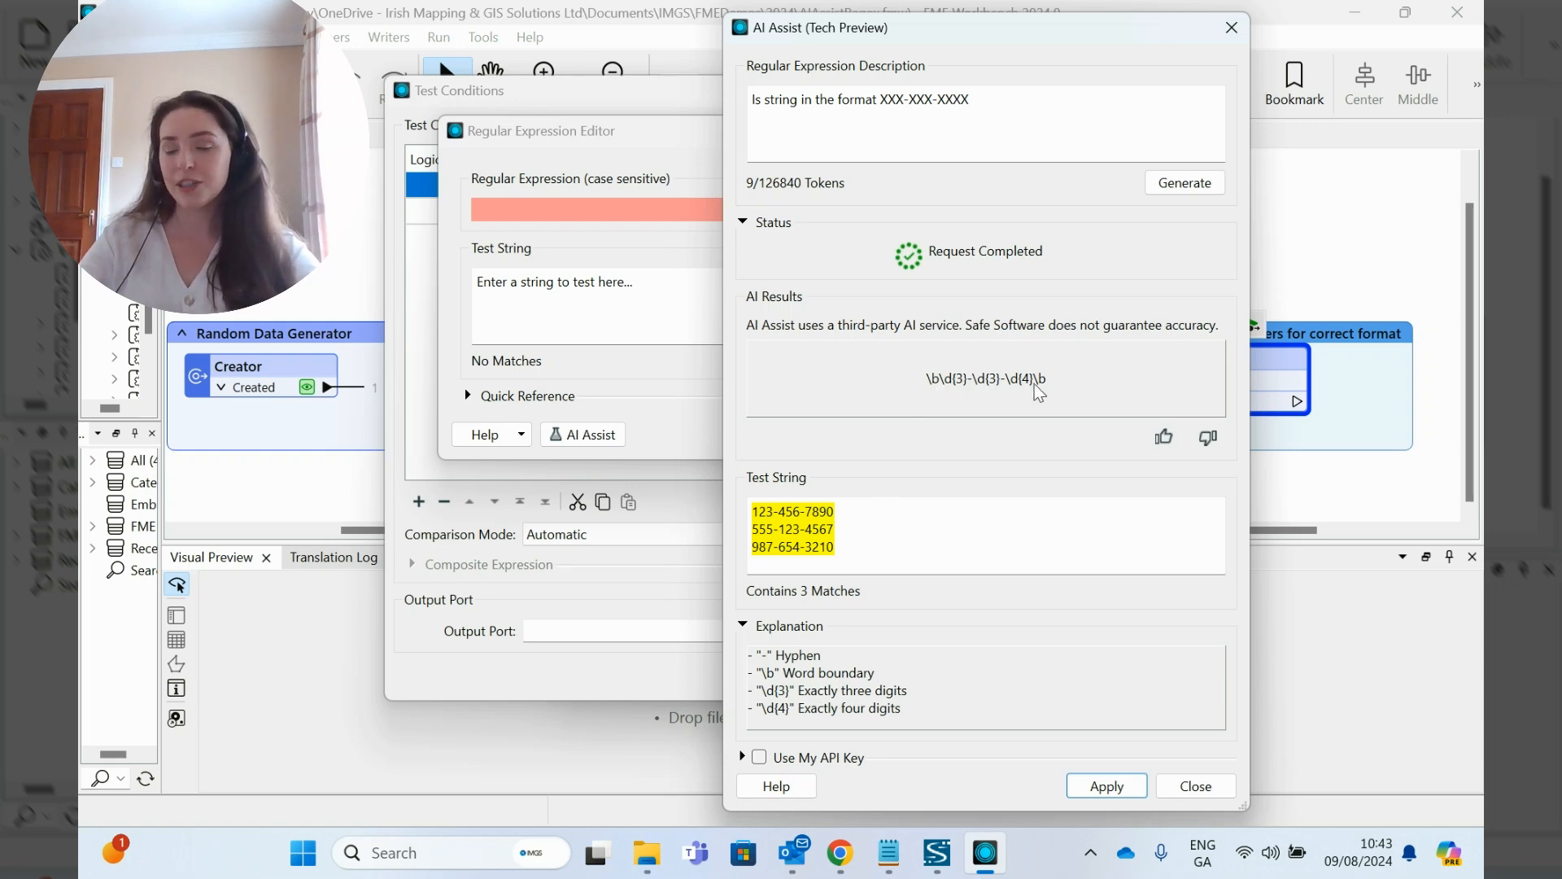
left_click(1100, 787)
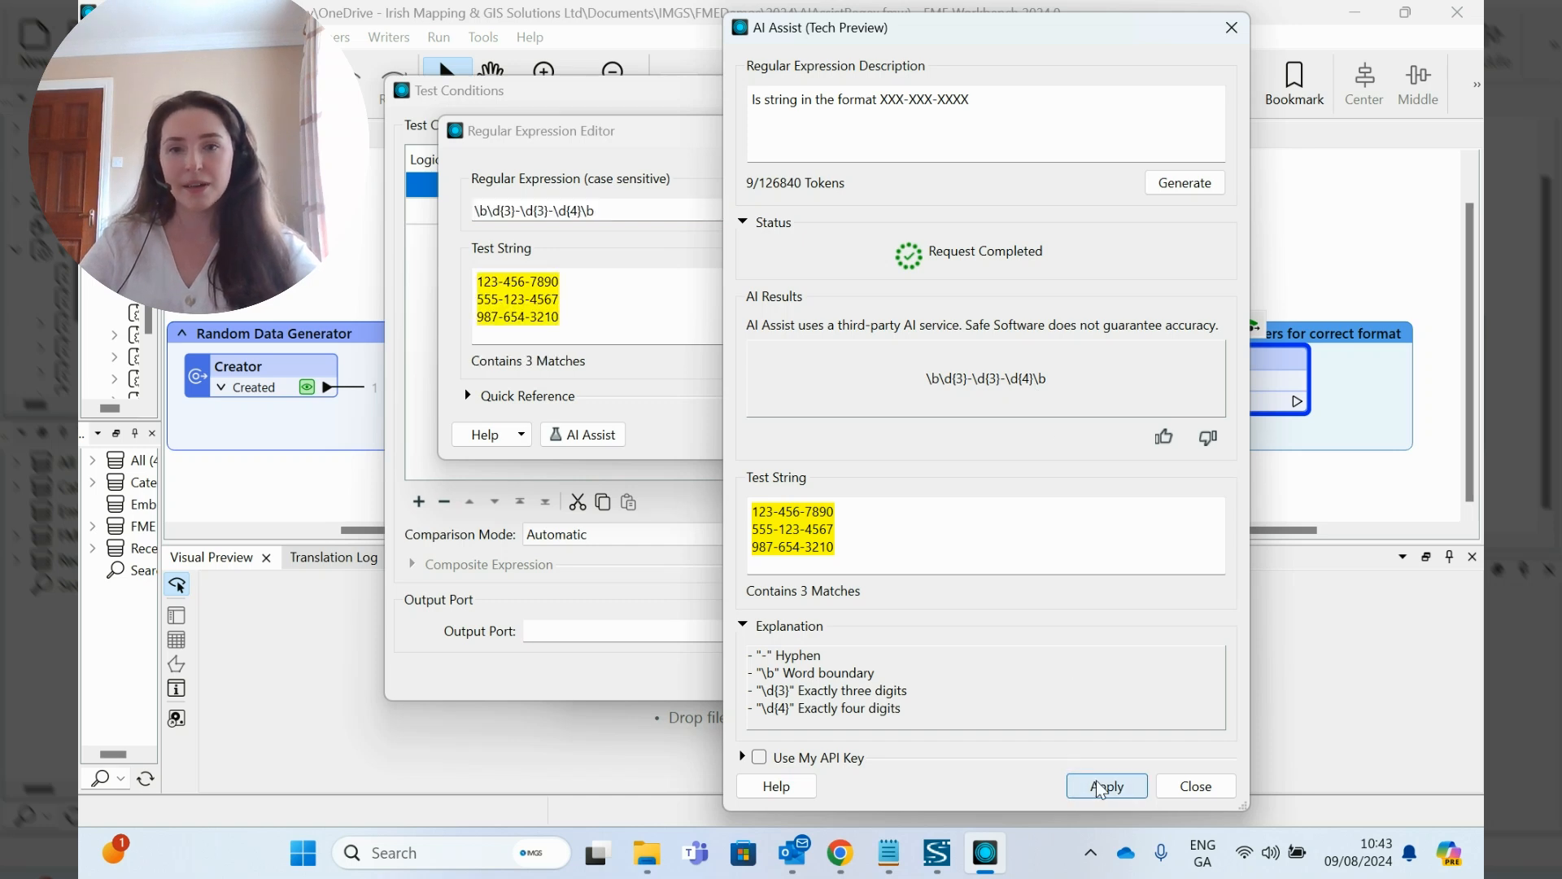
left_click(1195, 786)
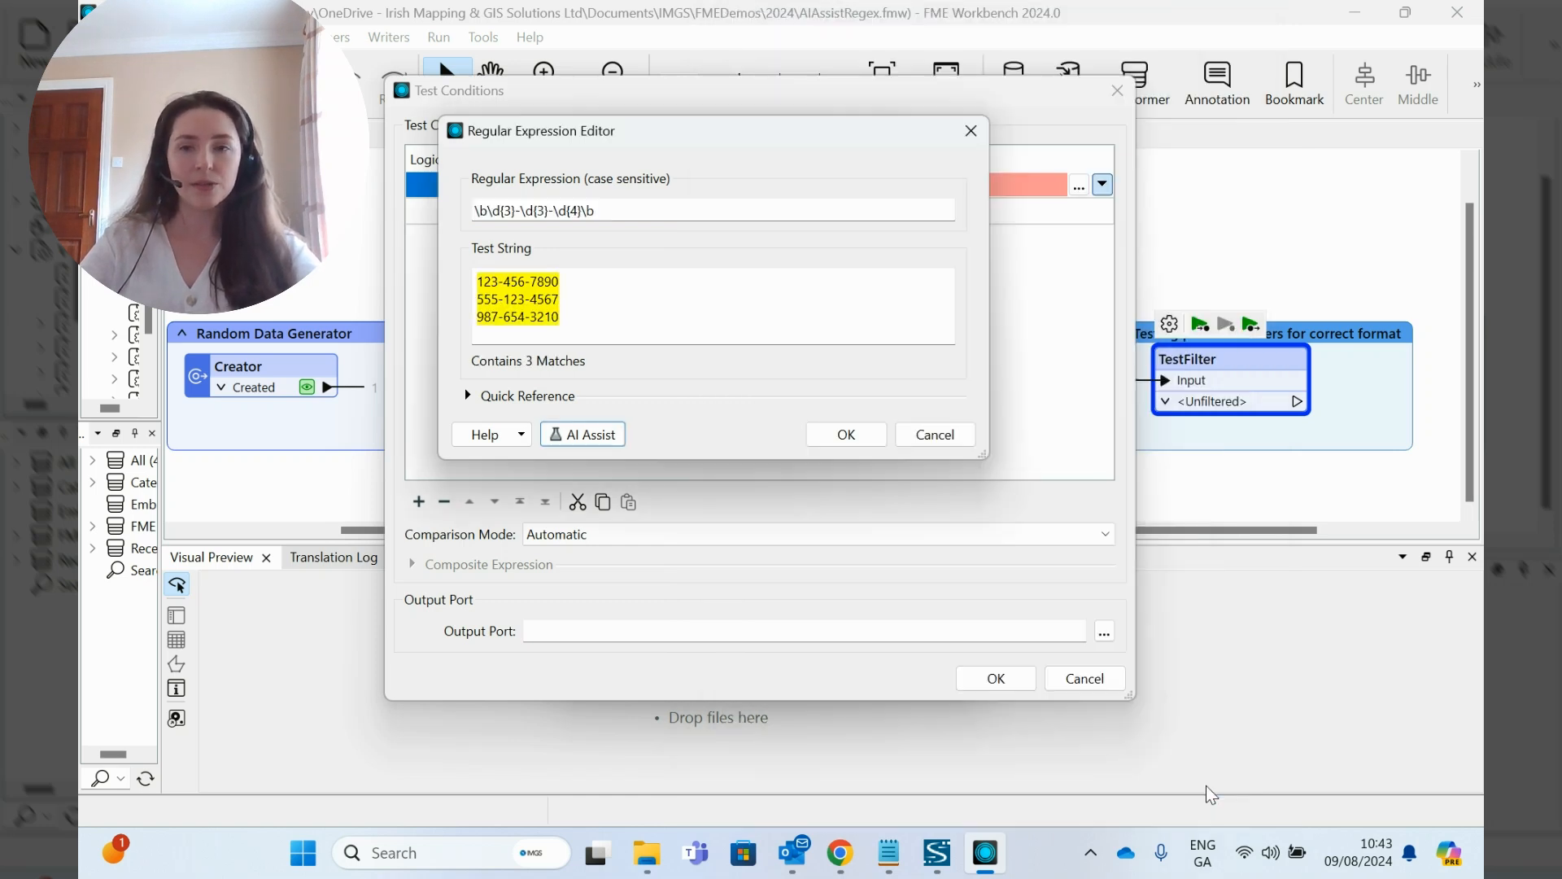
left_click(844, 434)
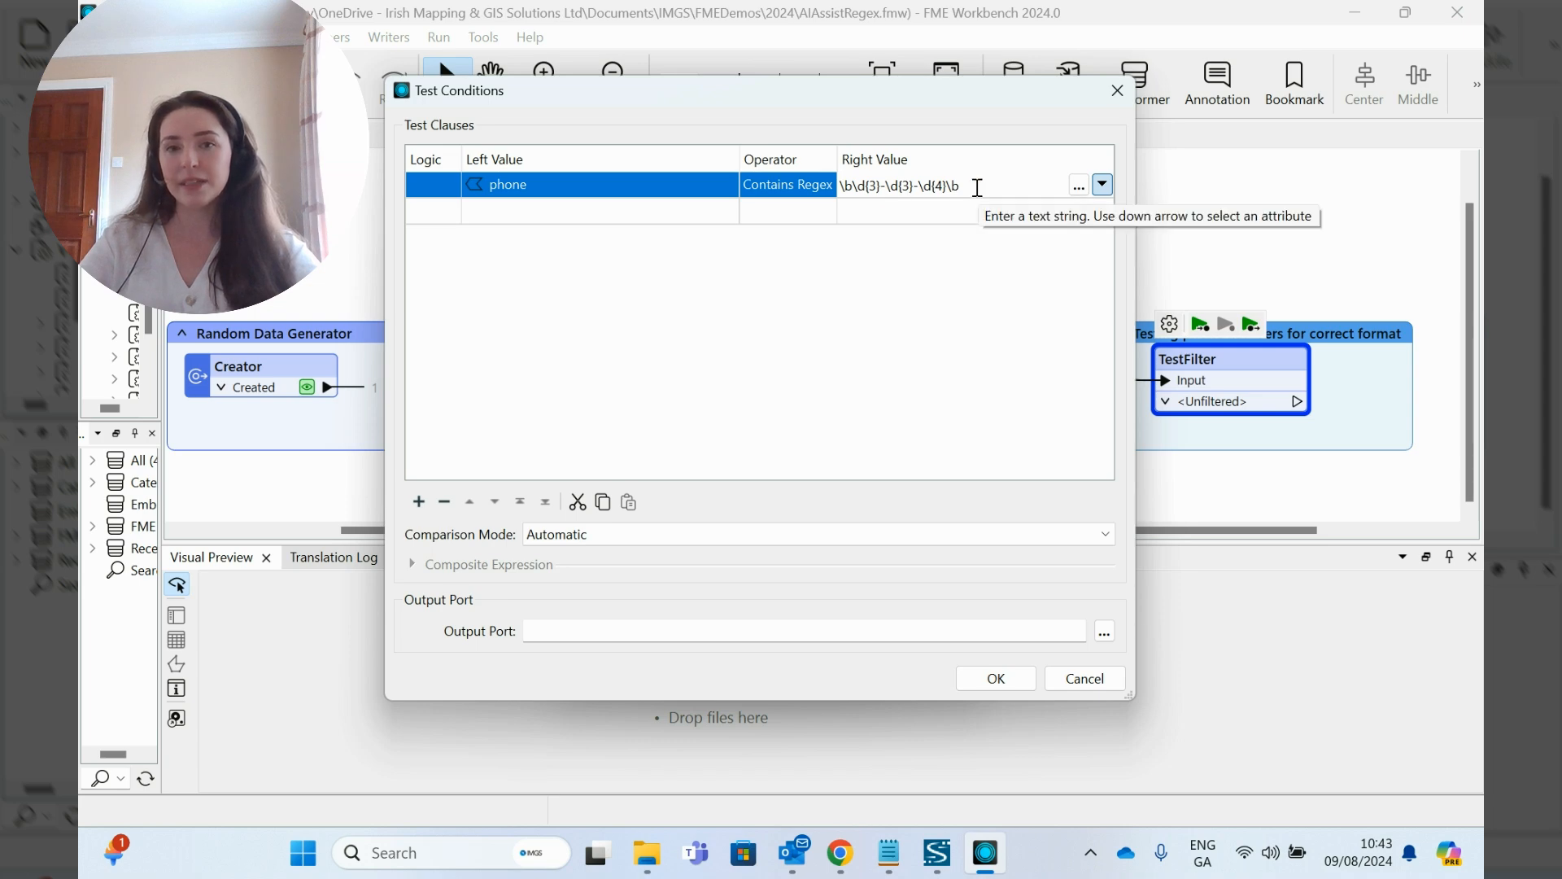
left_click(584, 628)
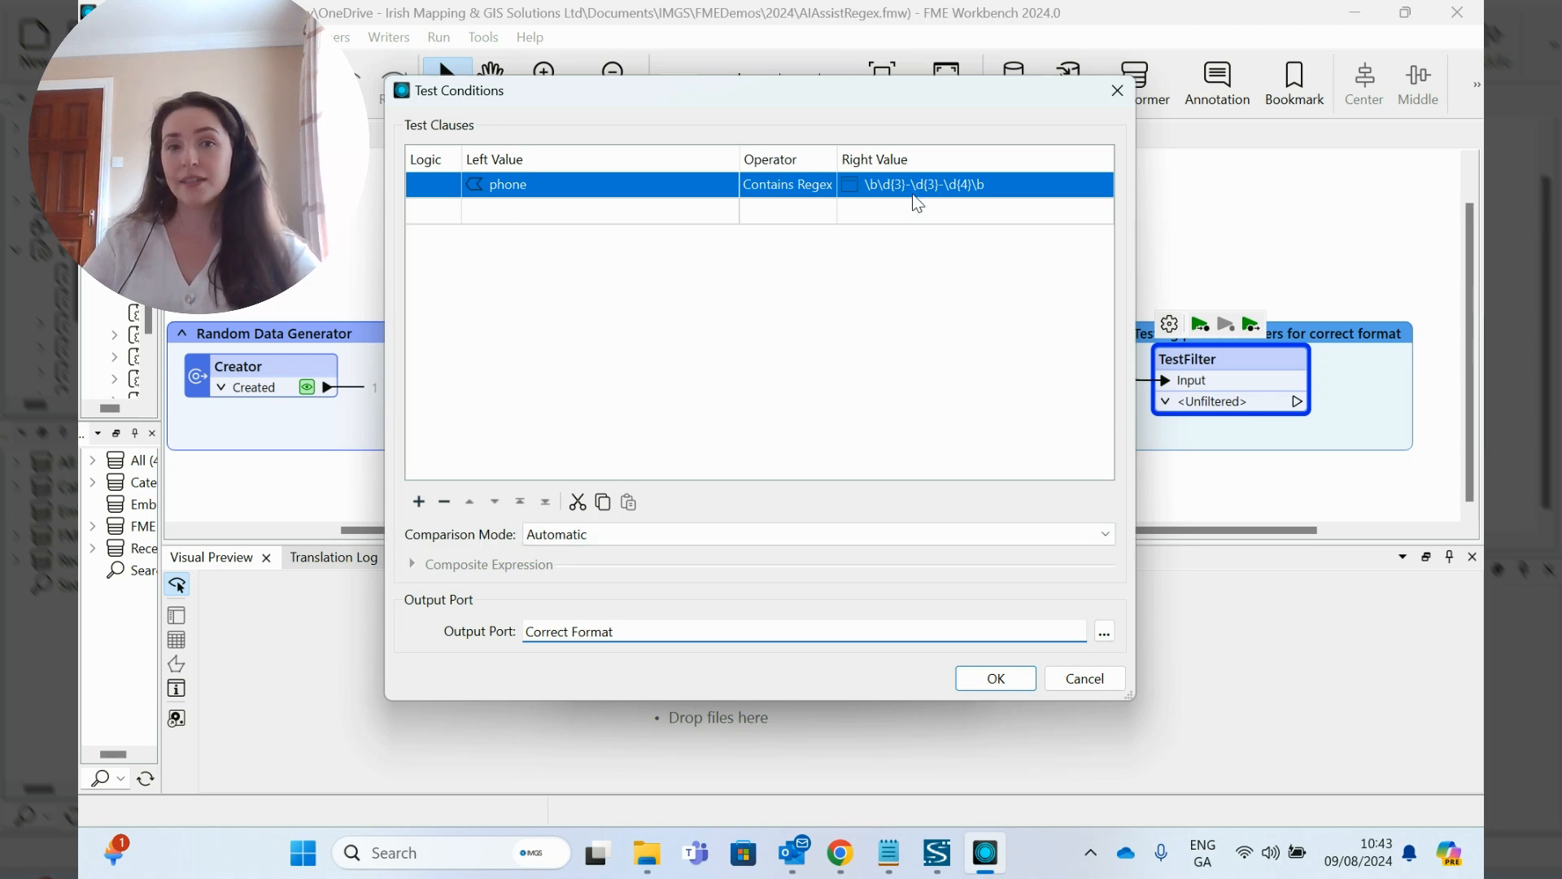
left_click(995, 680)
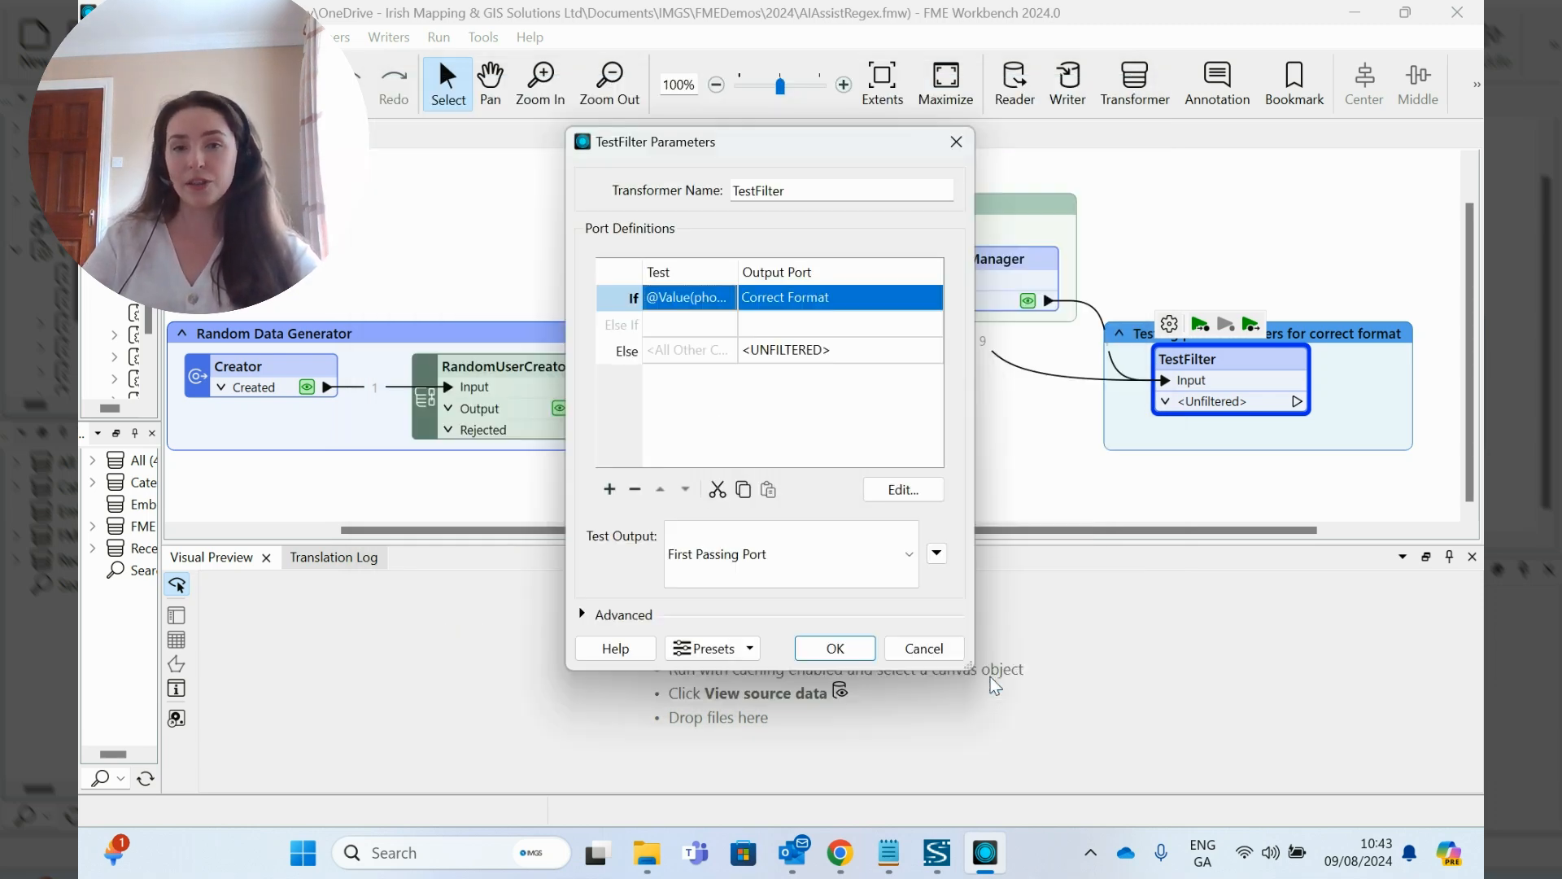
Step: Name the TestFilter's Else output port Incorrect, apply the parameters and run the workspace up to the TestFilter
double_click(793, 347)
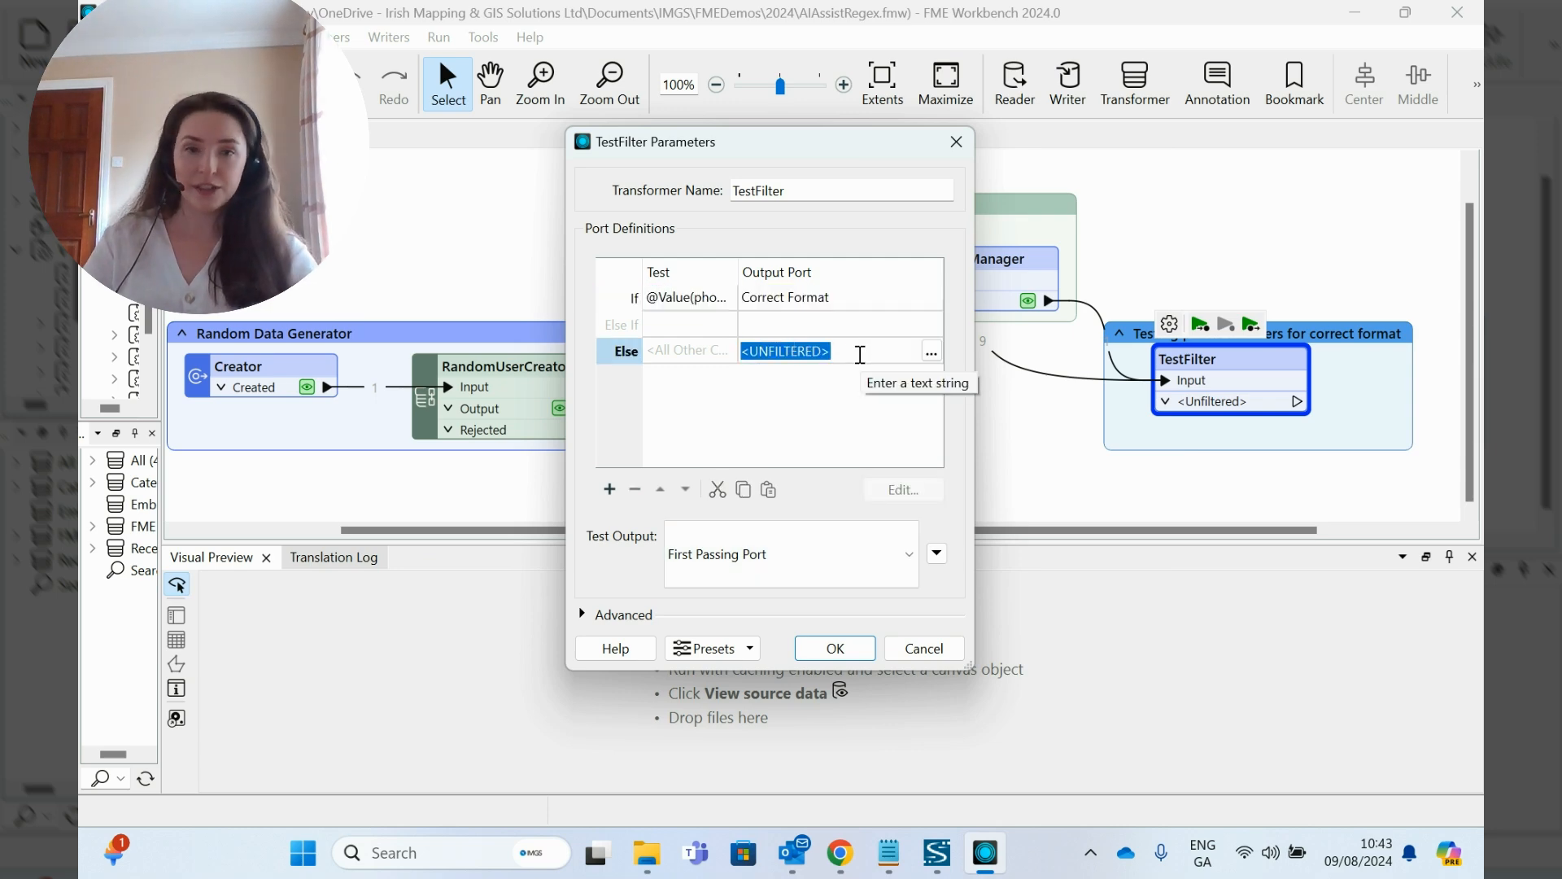
key("BackSpace")
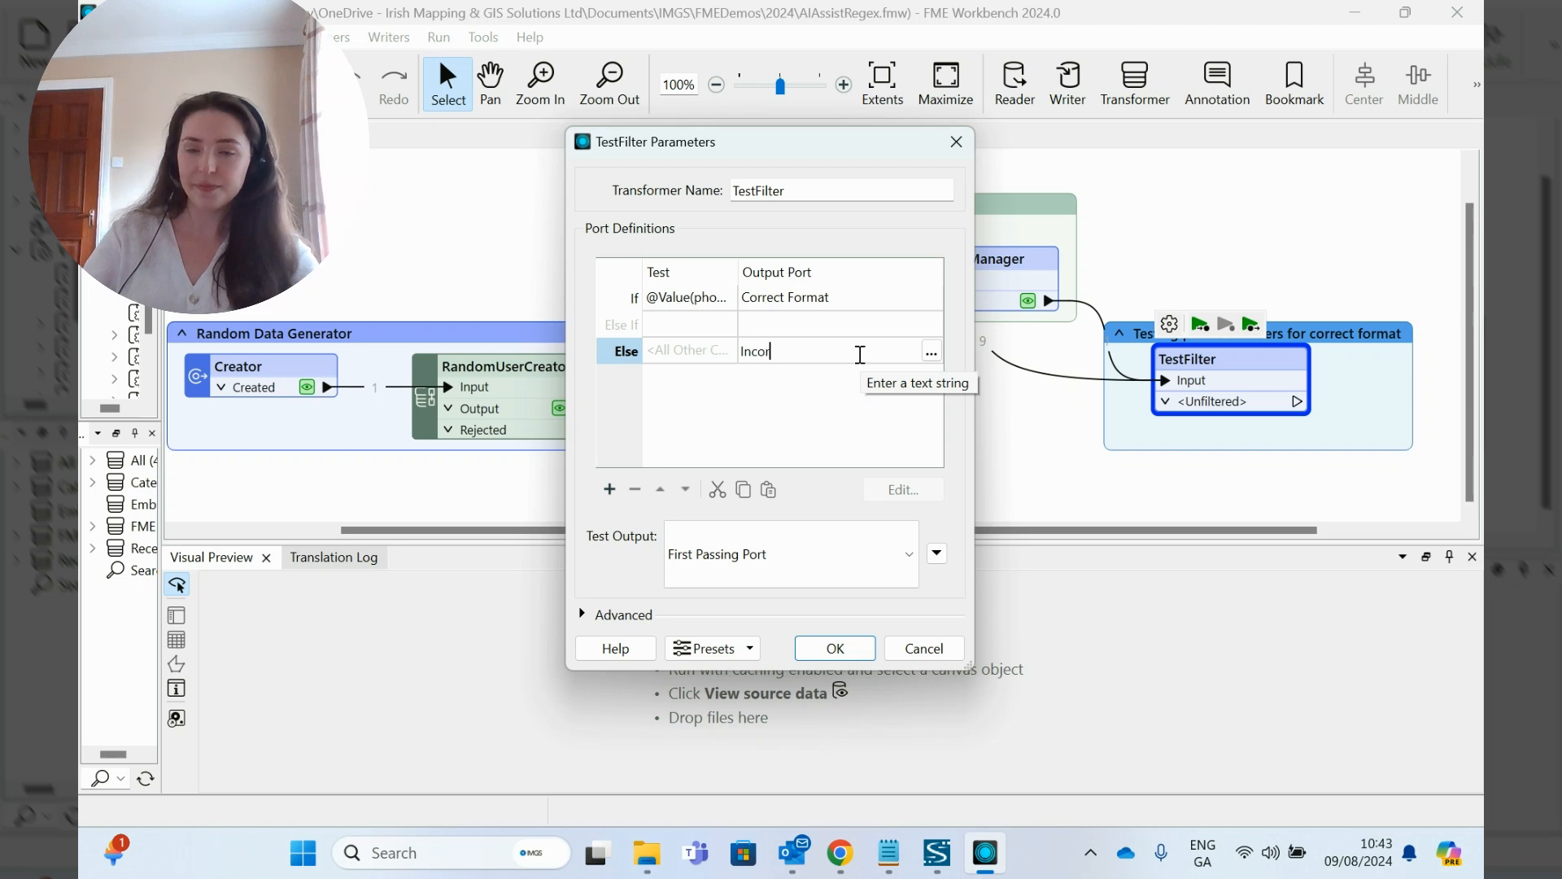
left_click(834, 648)
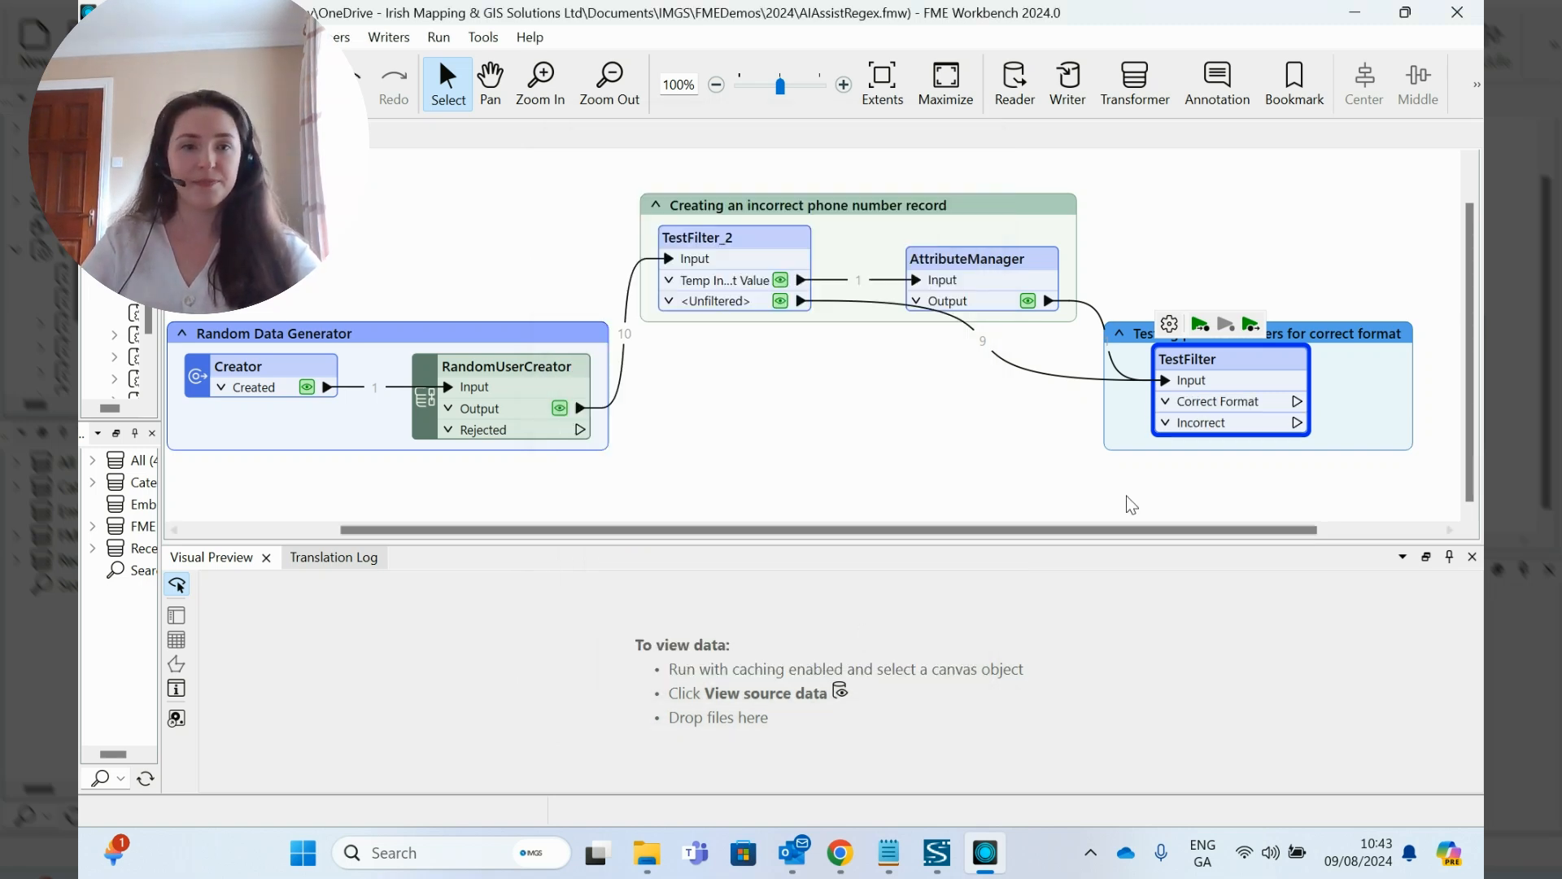
left_click(1199, 324)
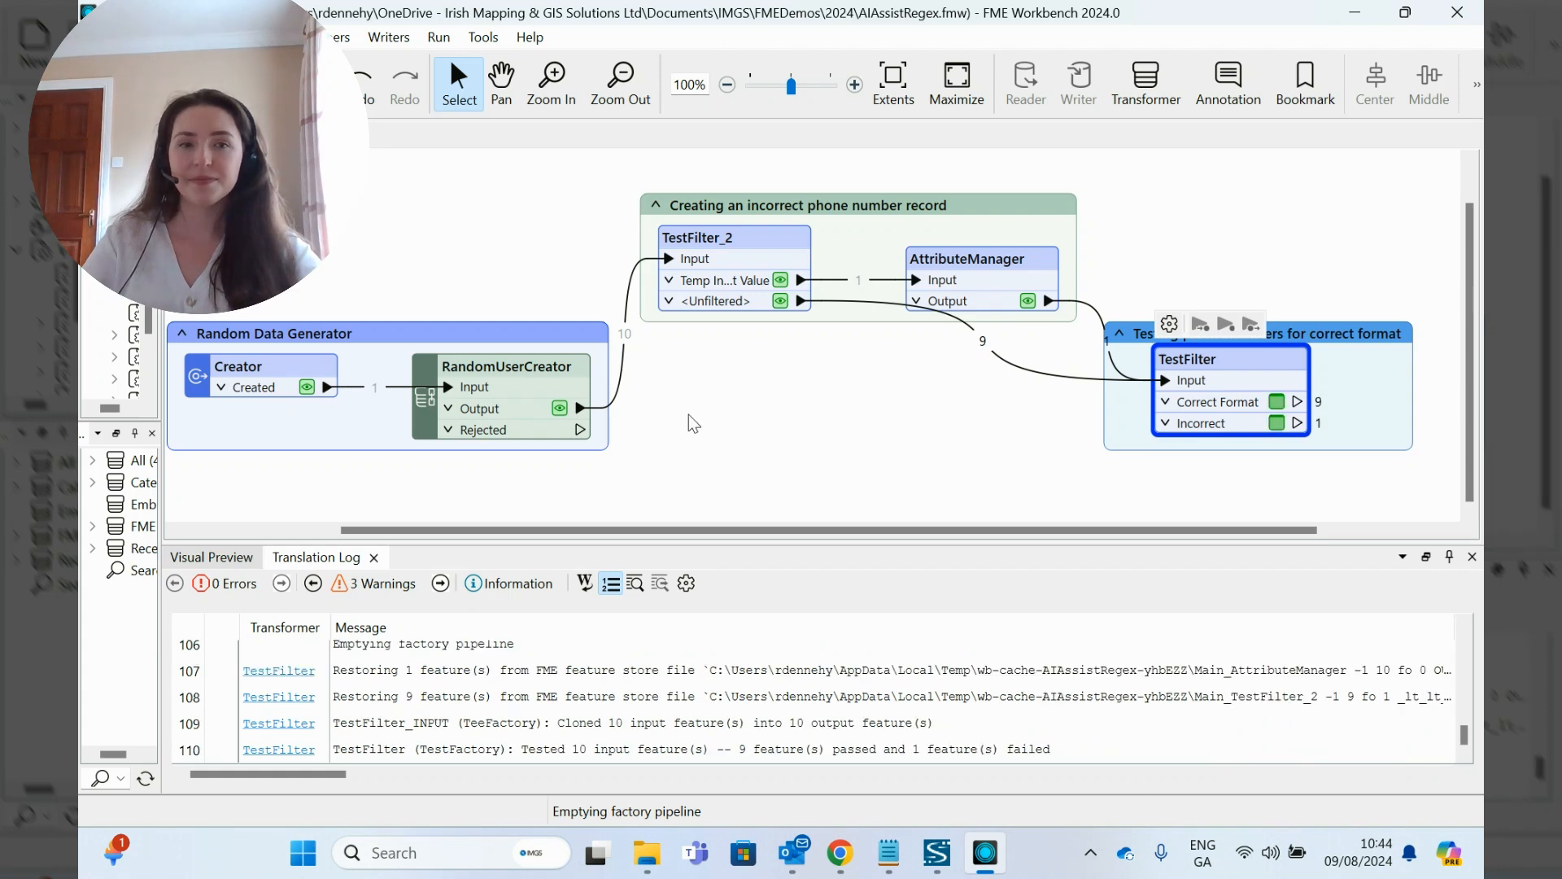
Step: Examine the phone column of the TestFilter's Correct Format output in the data preview, enlarging the preview table
left_click(1472, 132)
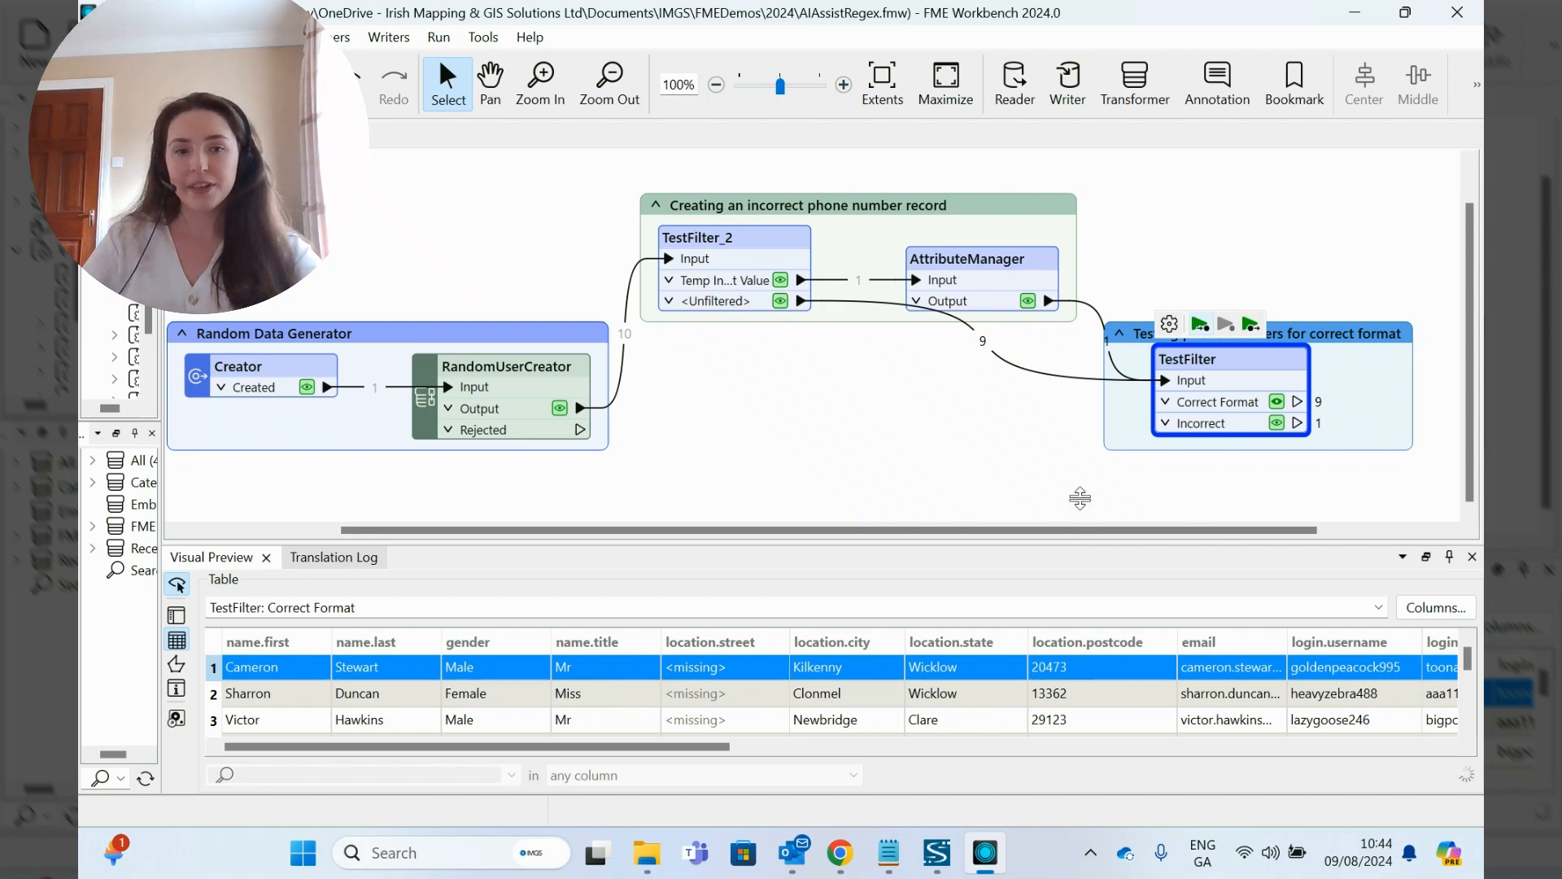
left_click_drag(1080, 498, 1080, 361)
left_click_drag(728, 746, 944, 748)
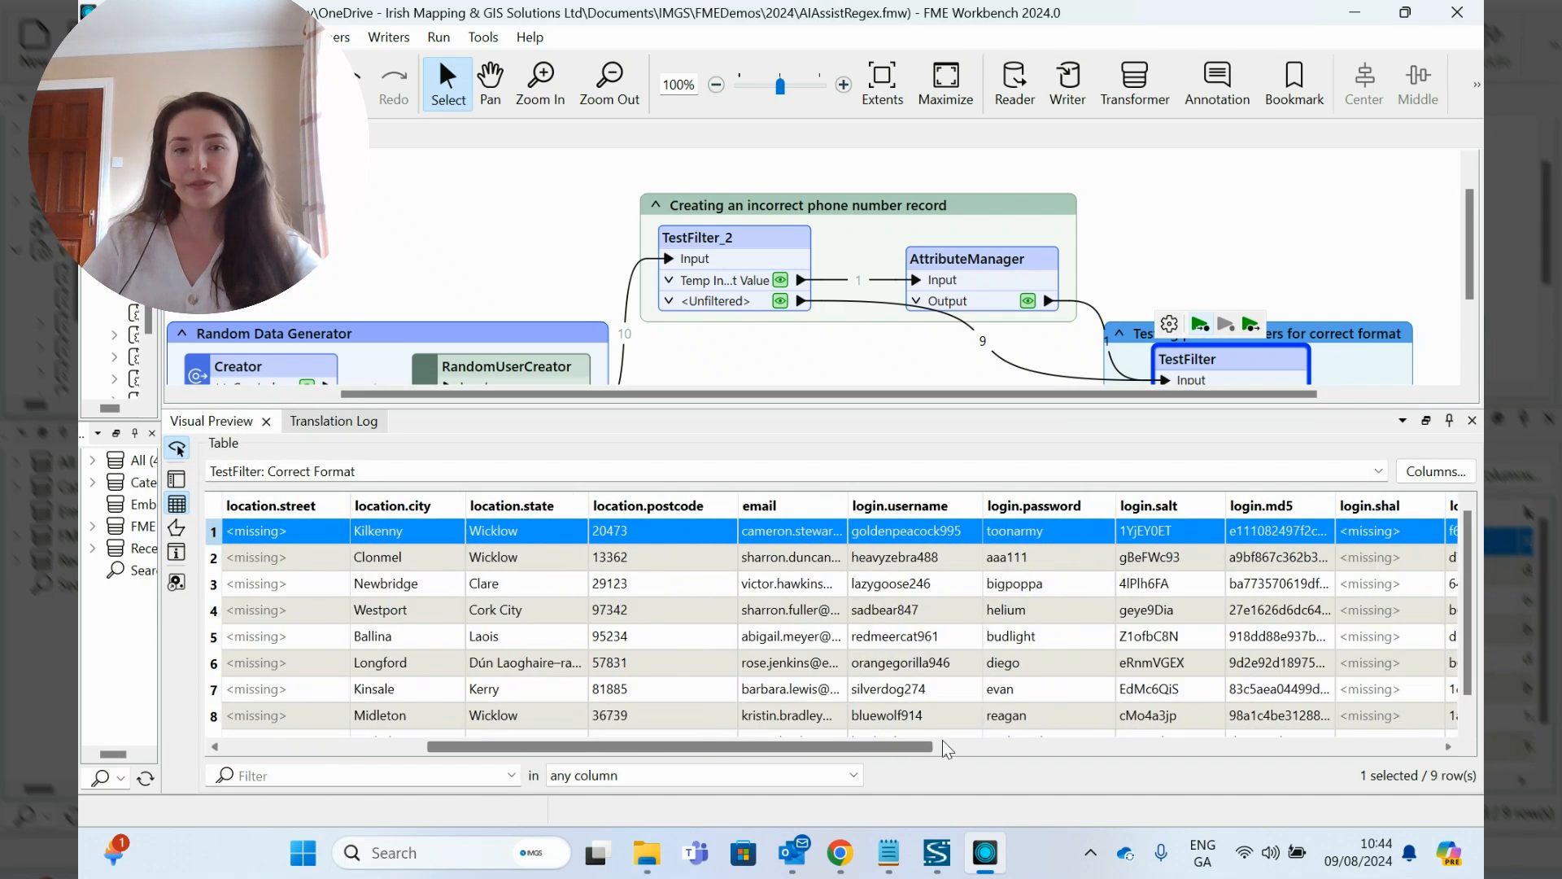
left_click(948, 747)
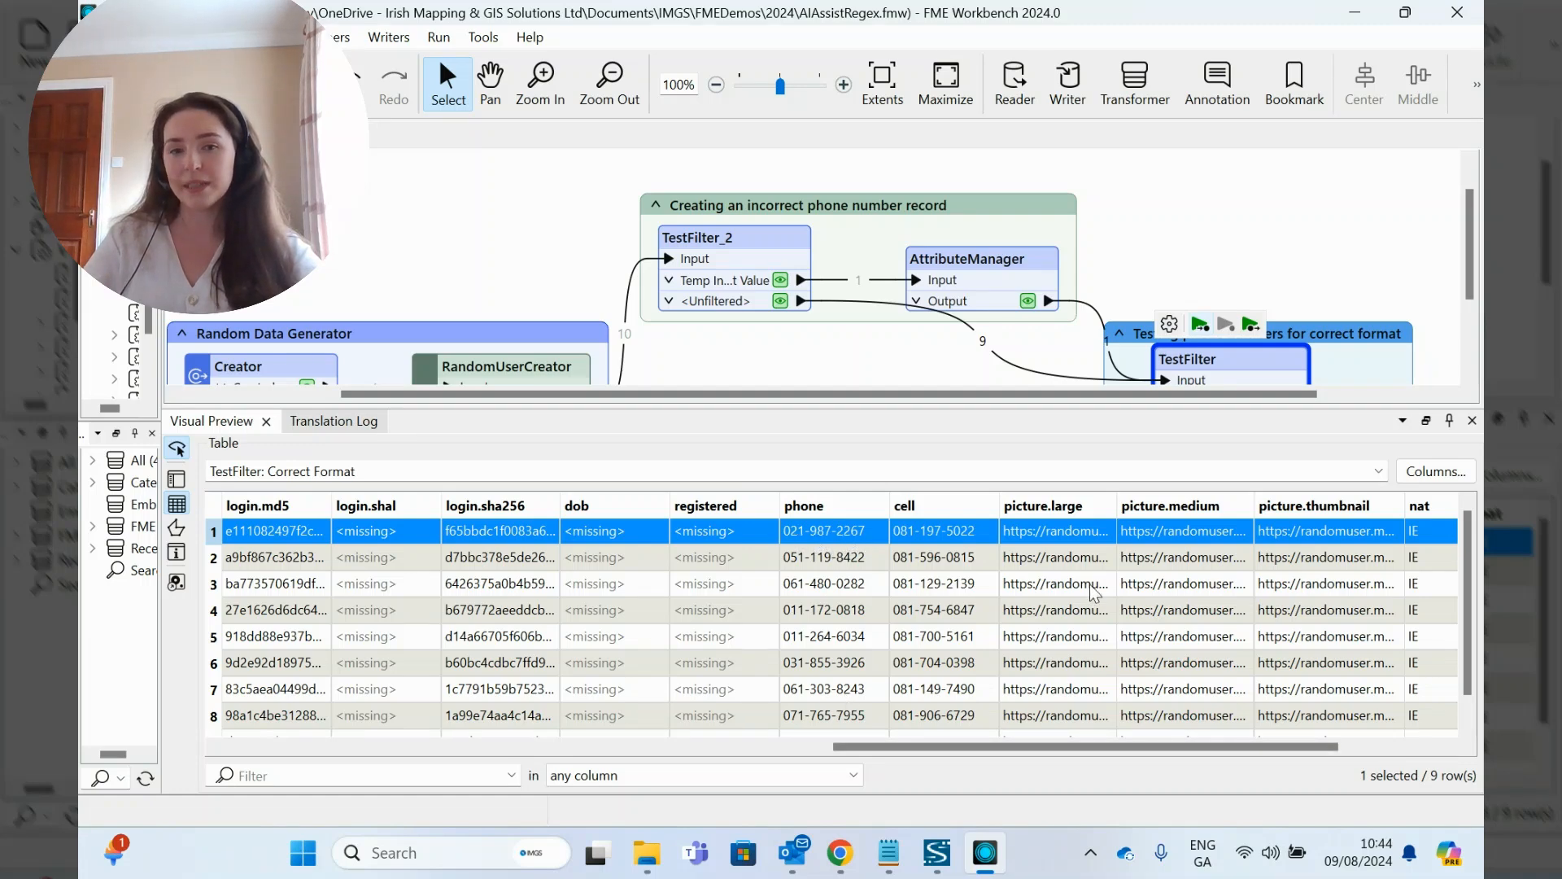
scroll(1094, 594, "down", 1)
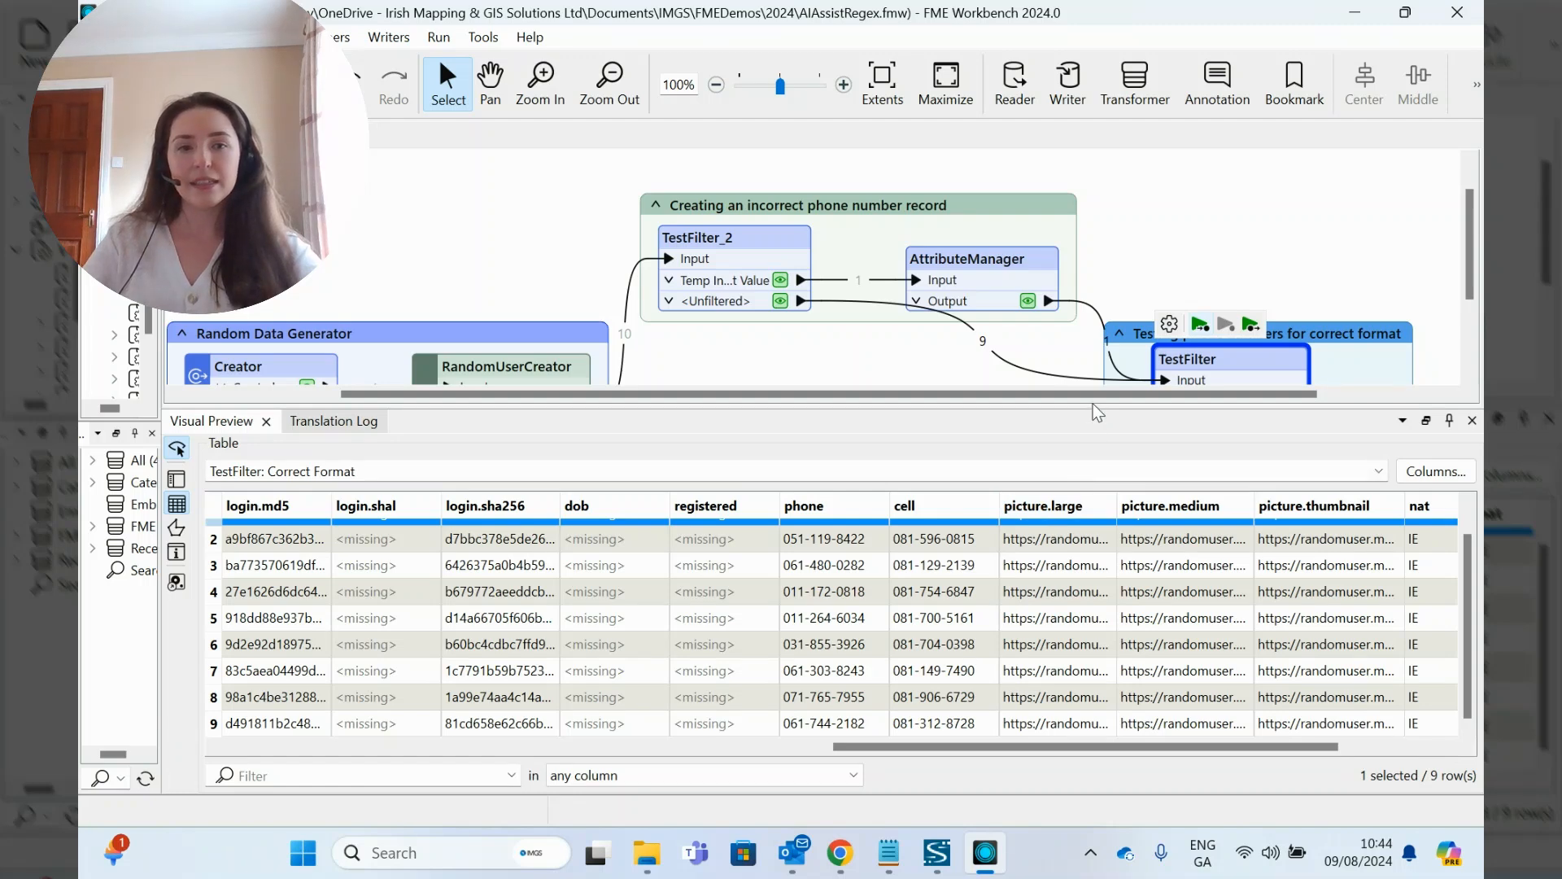
Step: Shrink the preview area and examine the phone value of the record in the TestFilter's Incorrect output
left_click_drag(1094, 411, 1093, 547)
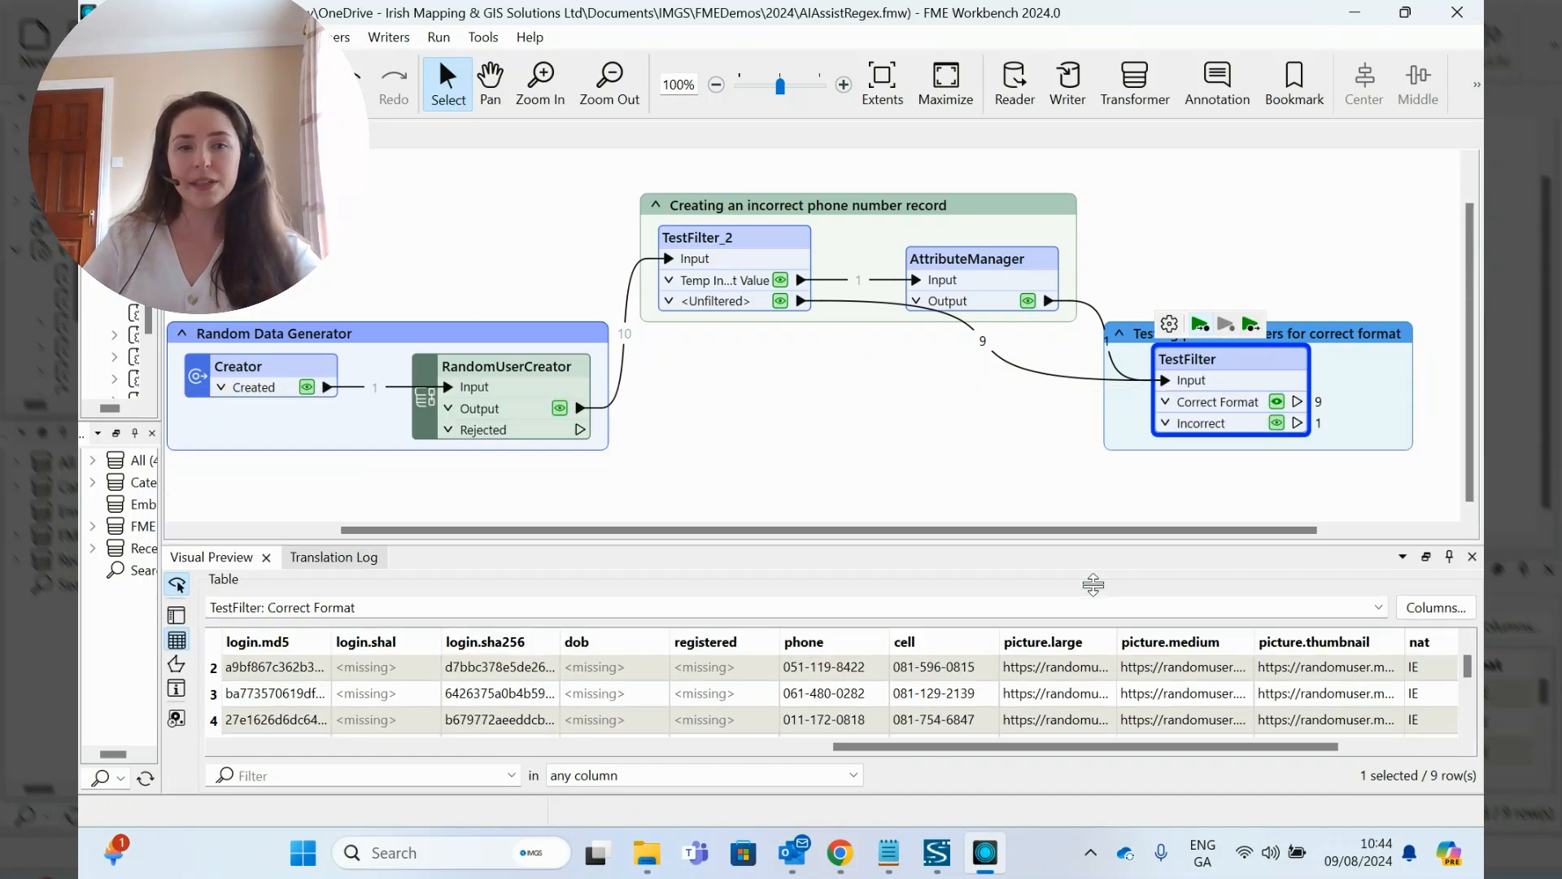
left_click(1276, 422)
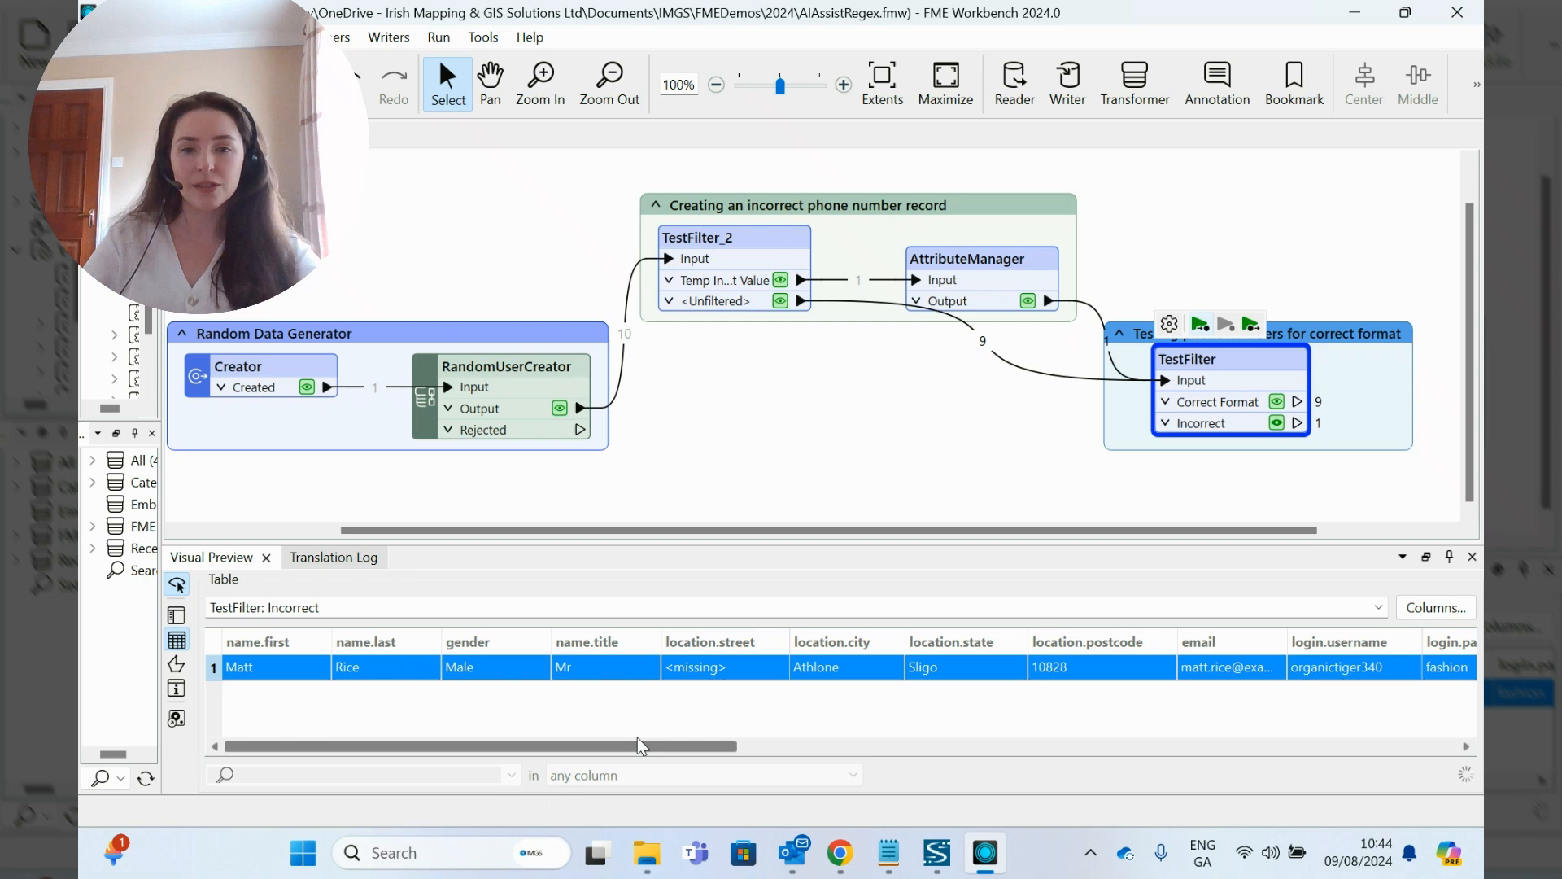
left_click_drag(638, 743, 1251, 755)
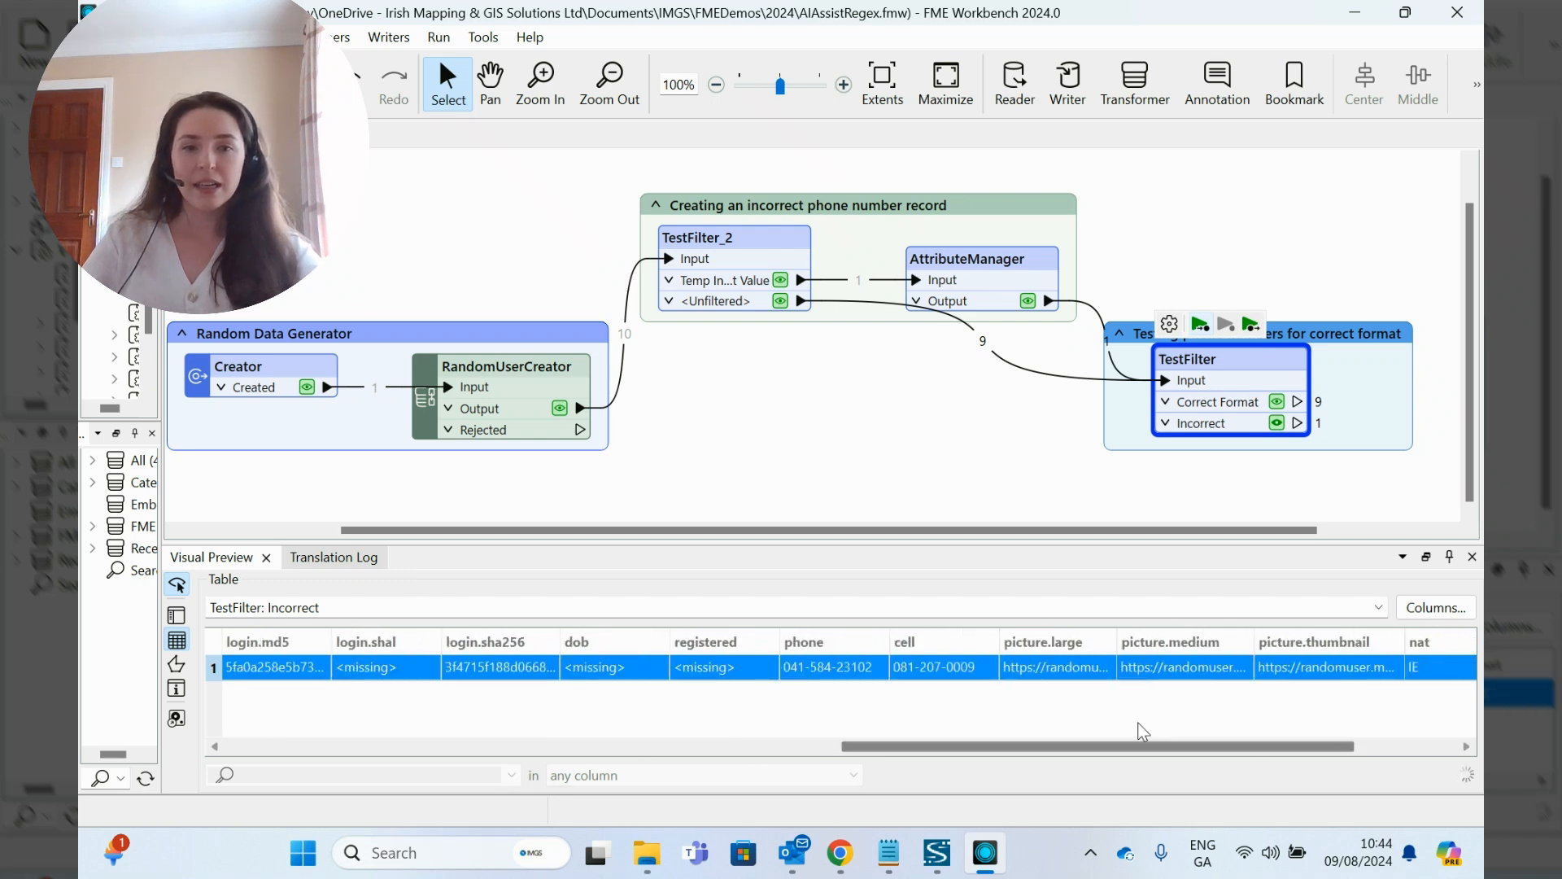